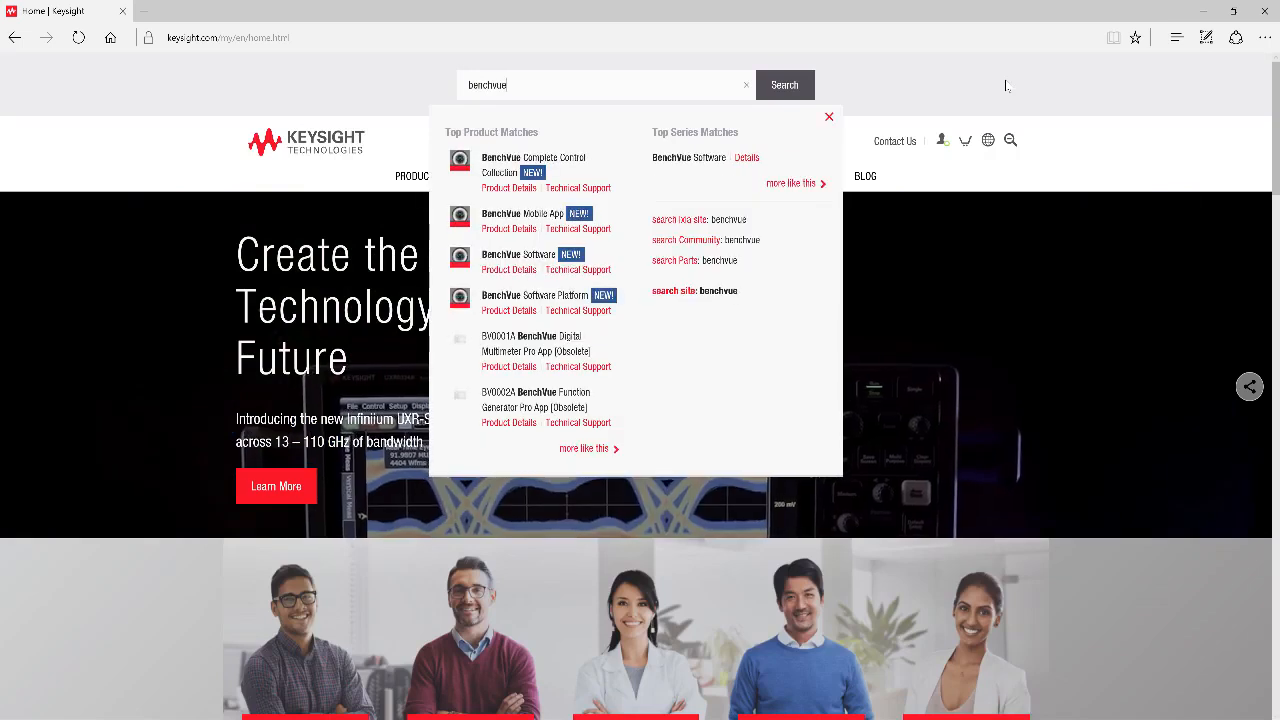
# - Search the Keysight site for benchvue and go through the BenchVue Software details to the BenchVue Software Platform page
pyautogui.press('Return')
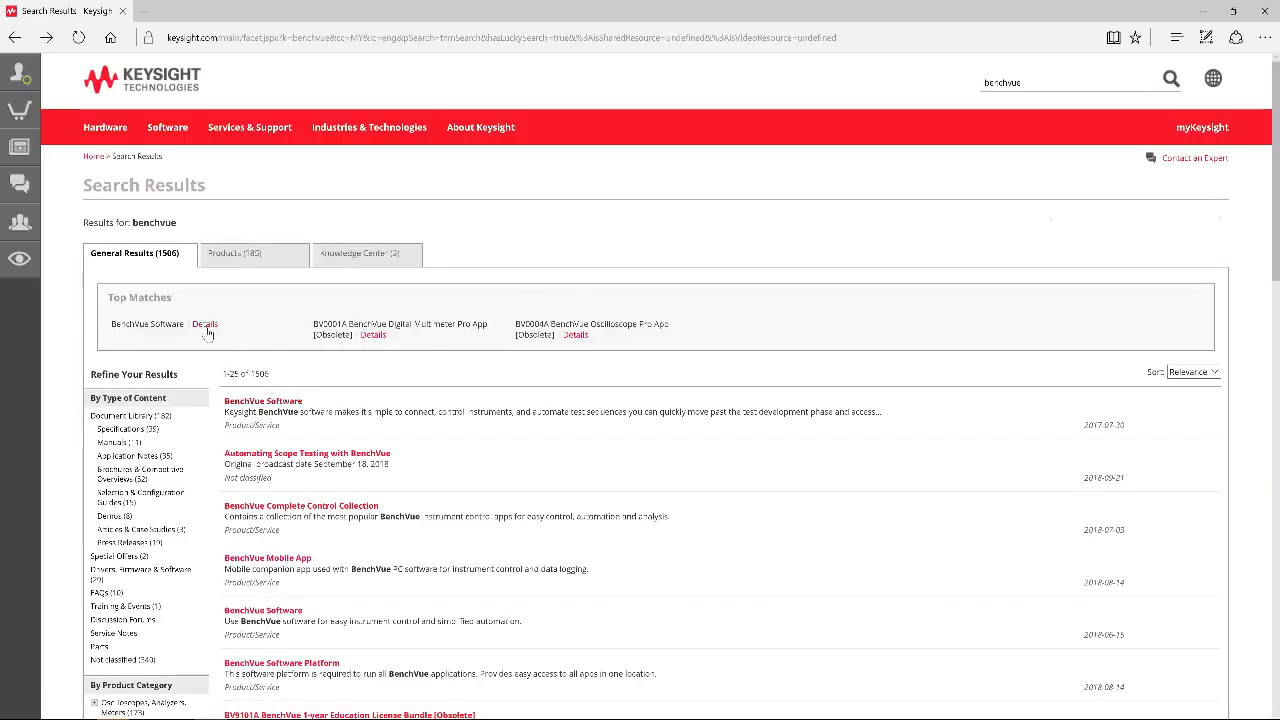
pyautogui.click(204, 327)
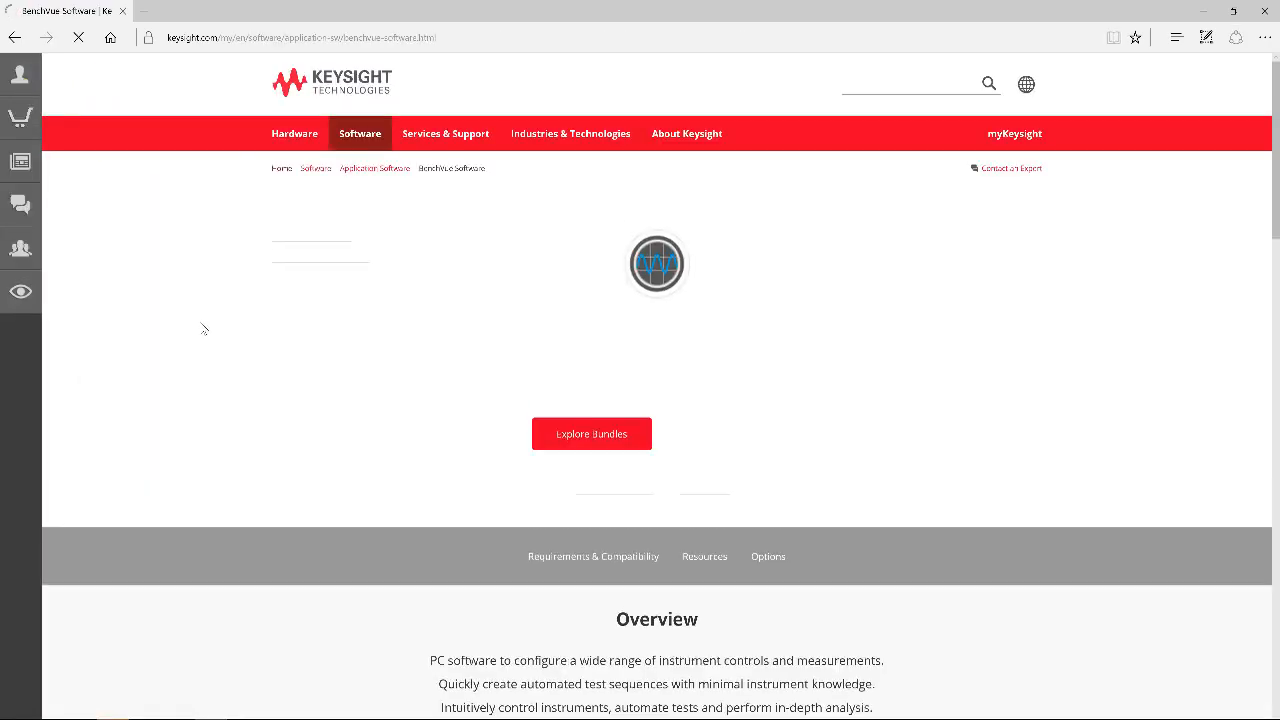
pyautogui.scroll(-10, 621, 478)
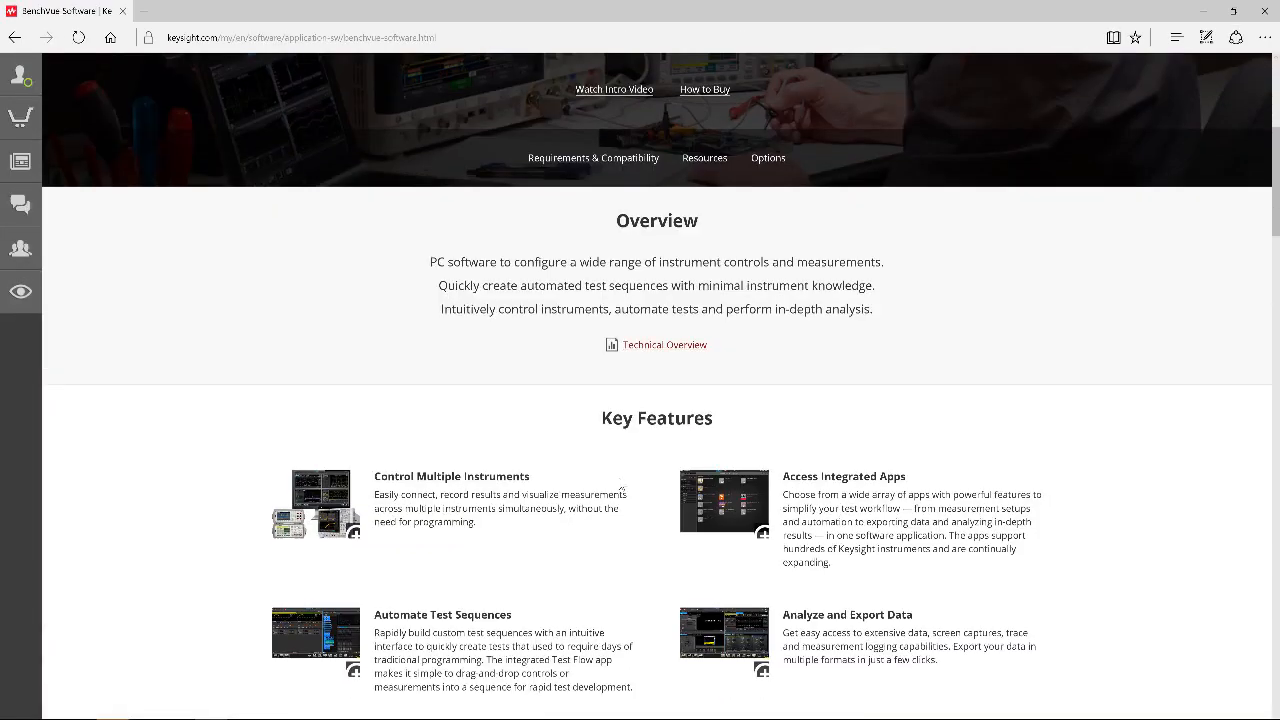
pyautogui.click(709, 422)
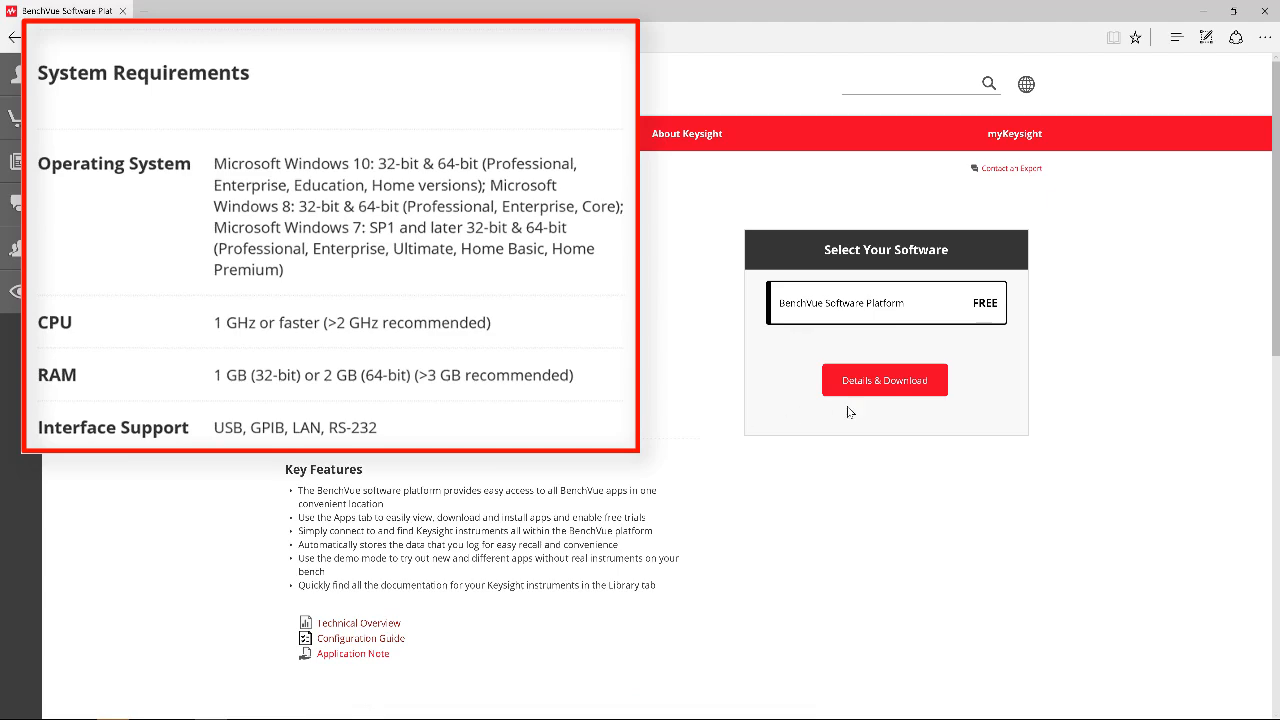
# - Open the BenchVue Software Platform download details and download the current version for PC
pyautogui.click(857, 385)
pyautogui.scroll(-2, 852, 382)
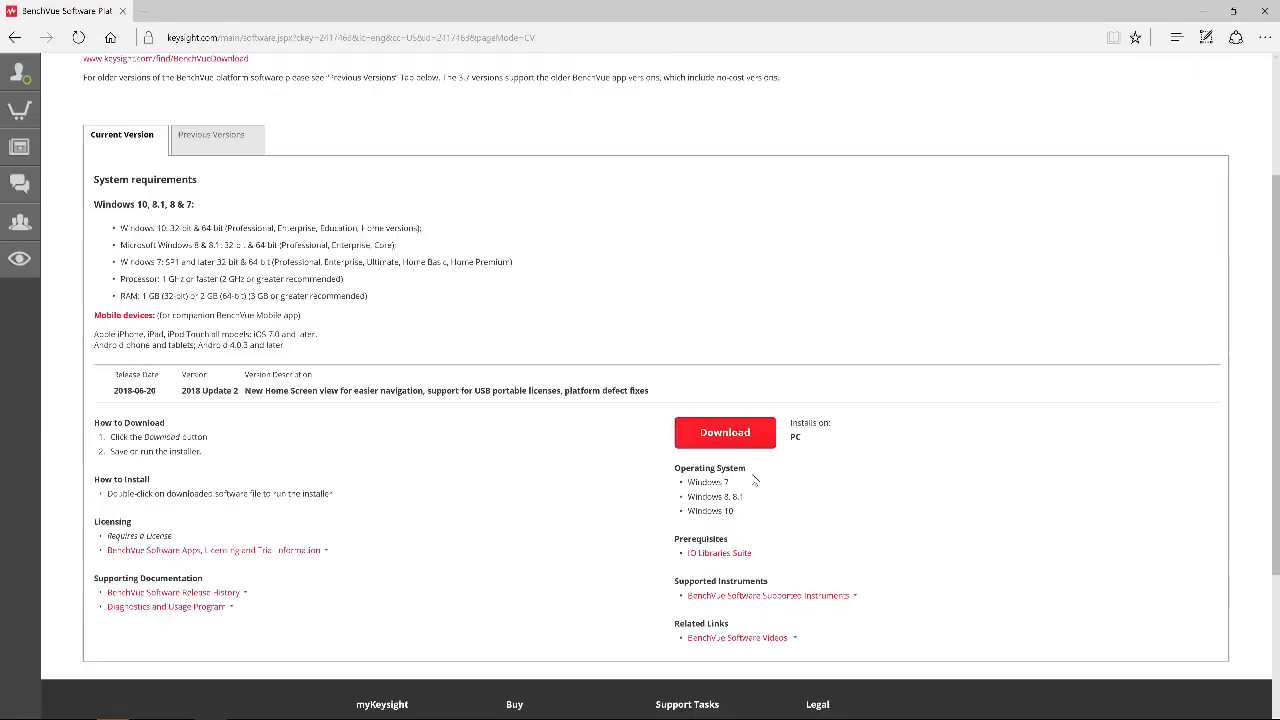
pyautogui.click(738, 426)
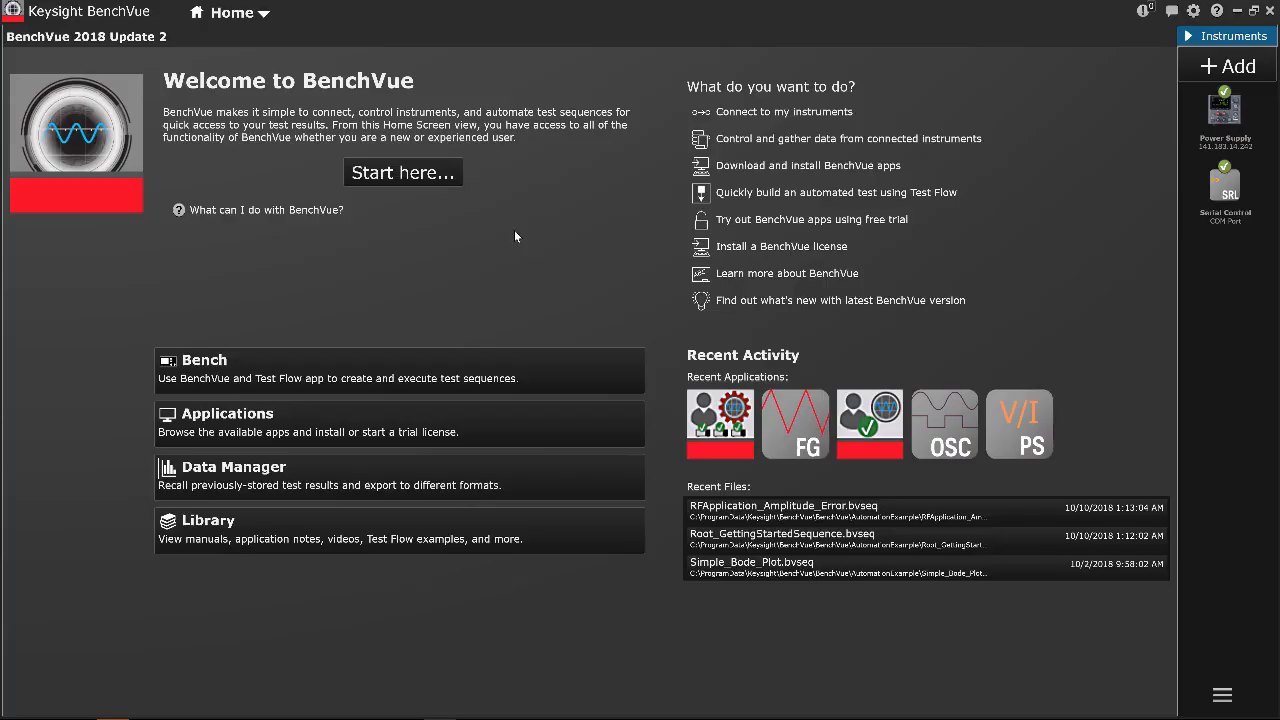
# - Switch to Keysight BenchVue and launch BenchVue Lab - Manager from the list of applications
pyautogui.click(266, 18)
pyautogui.click(251, 56)
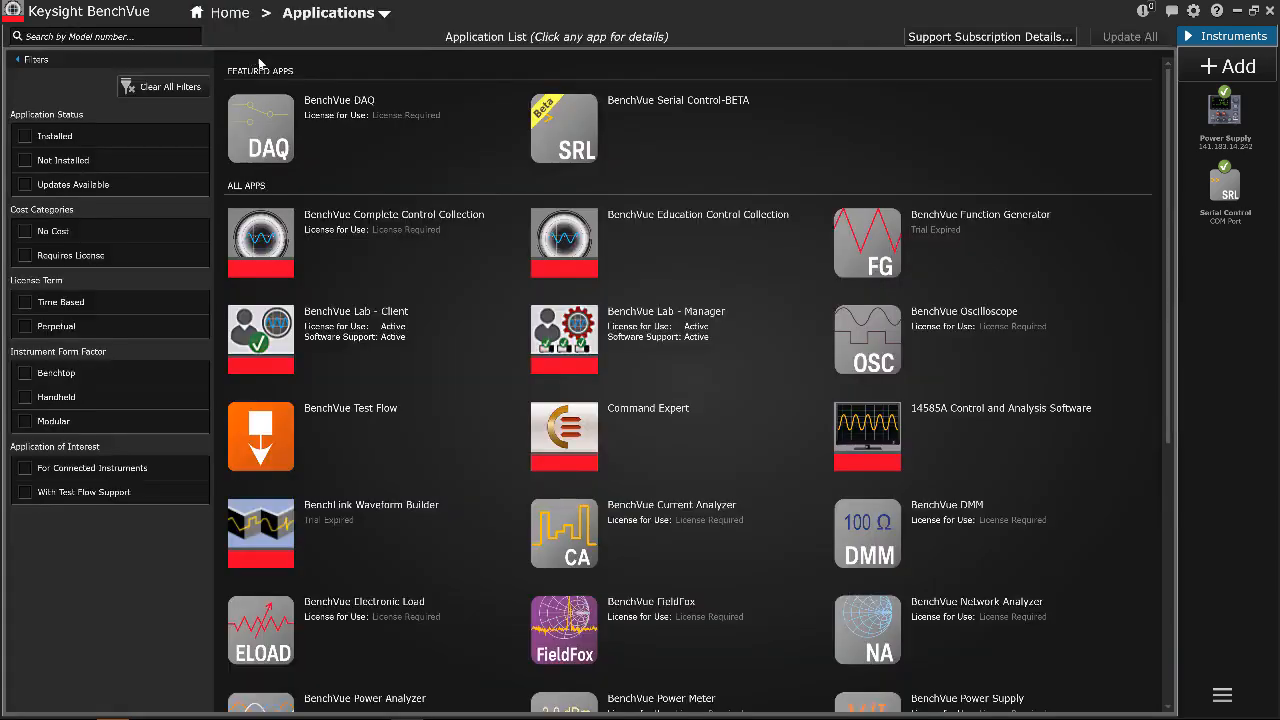
pyautogui.moveTo(752, 326)
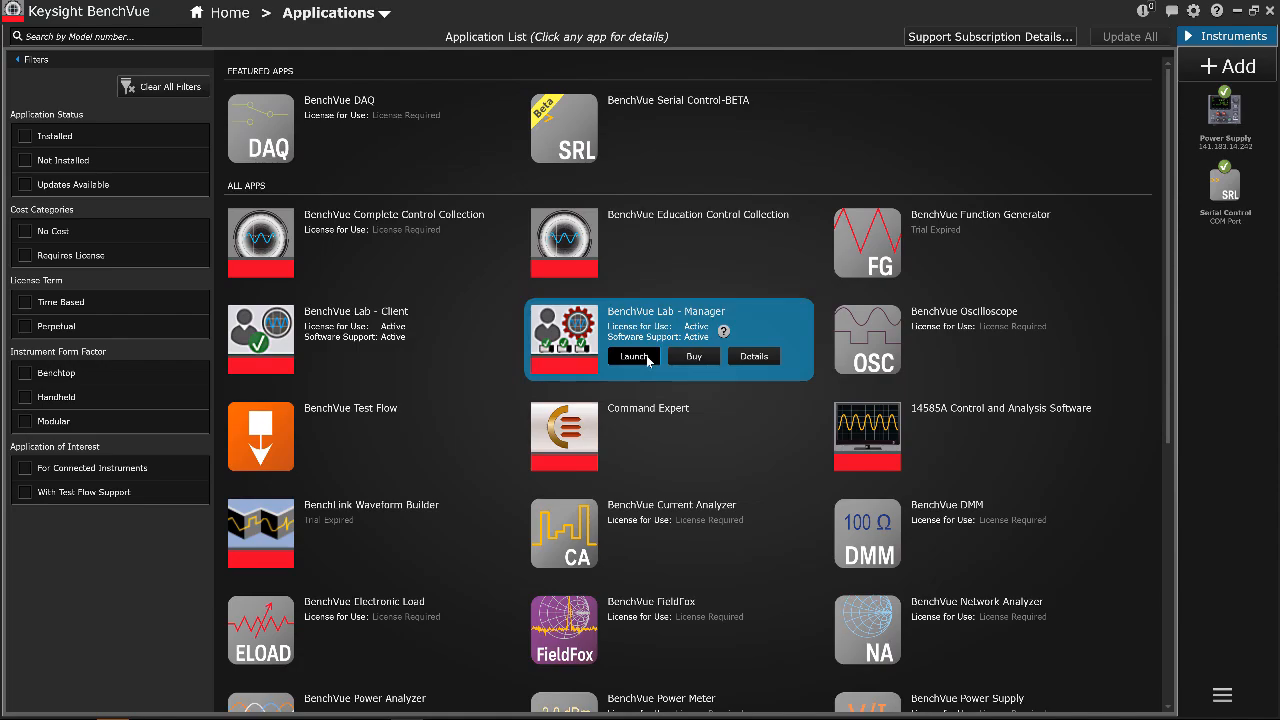
pyautogui.click(634, 357)
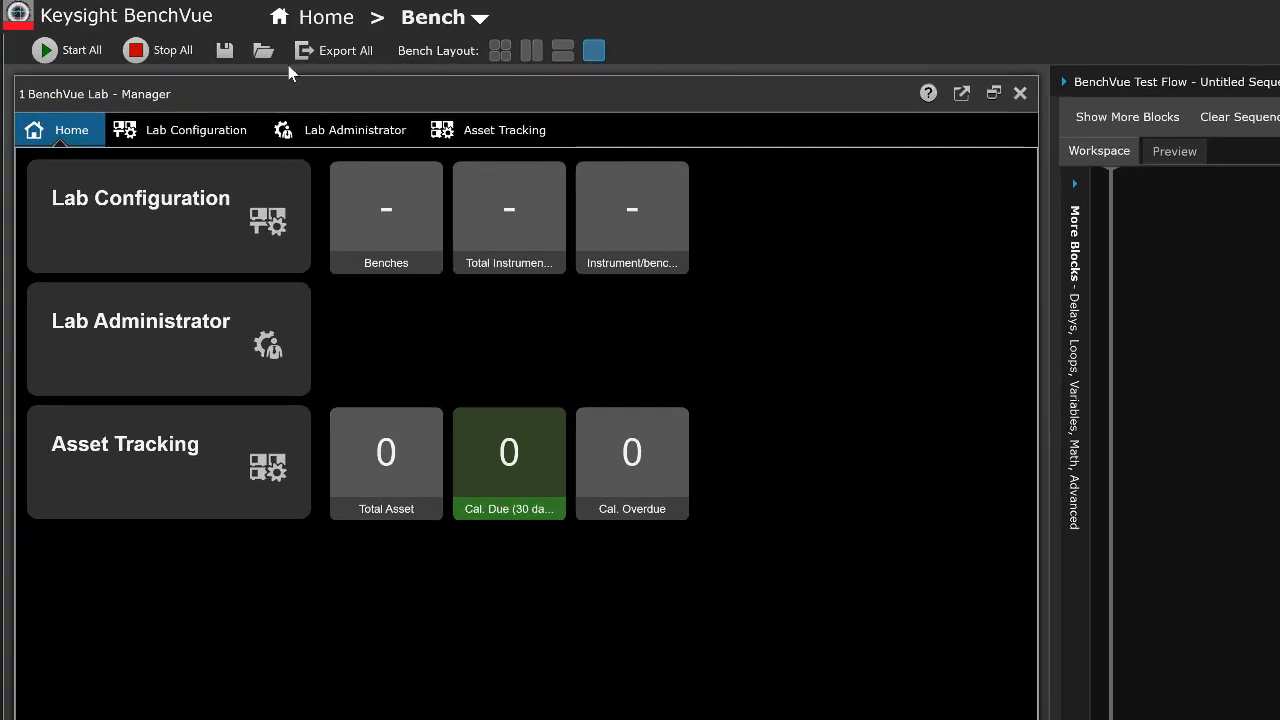
# - Create a new lab layout by manual configuration with 3 x 3 benches
pyautogui.click(213, 127)
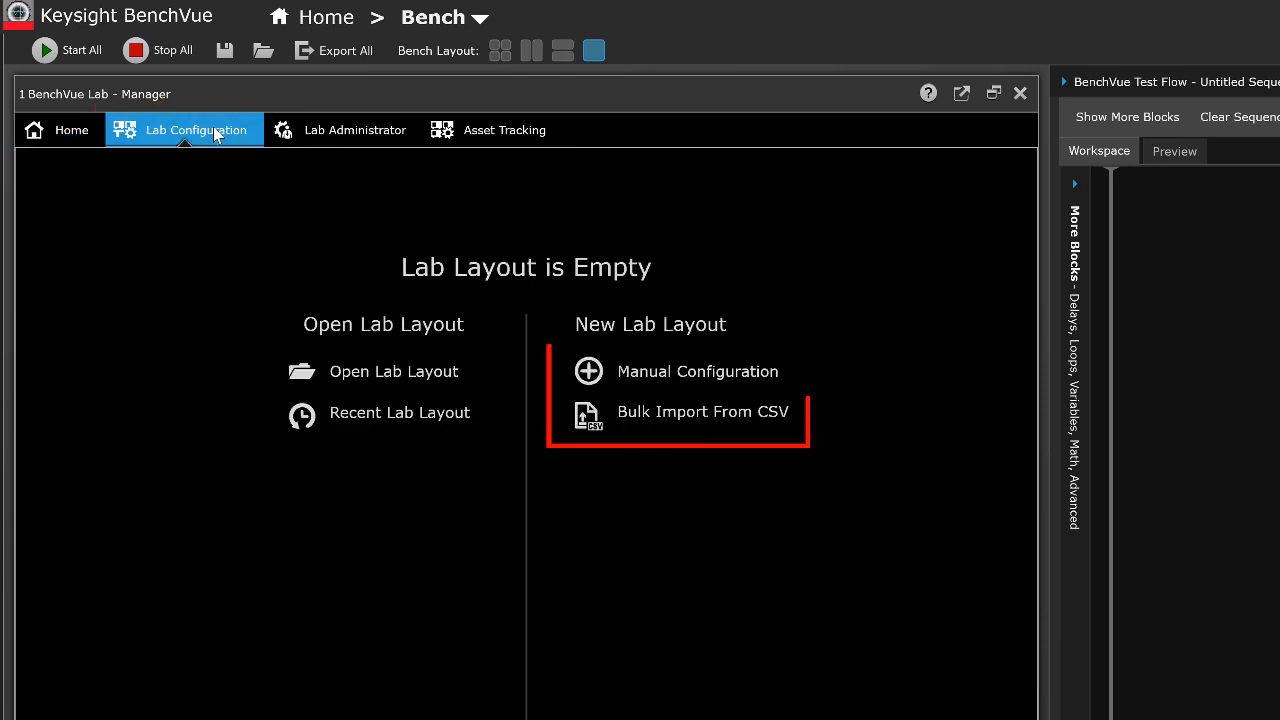
pyautogui.click(659, 387)
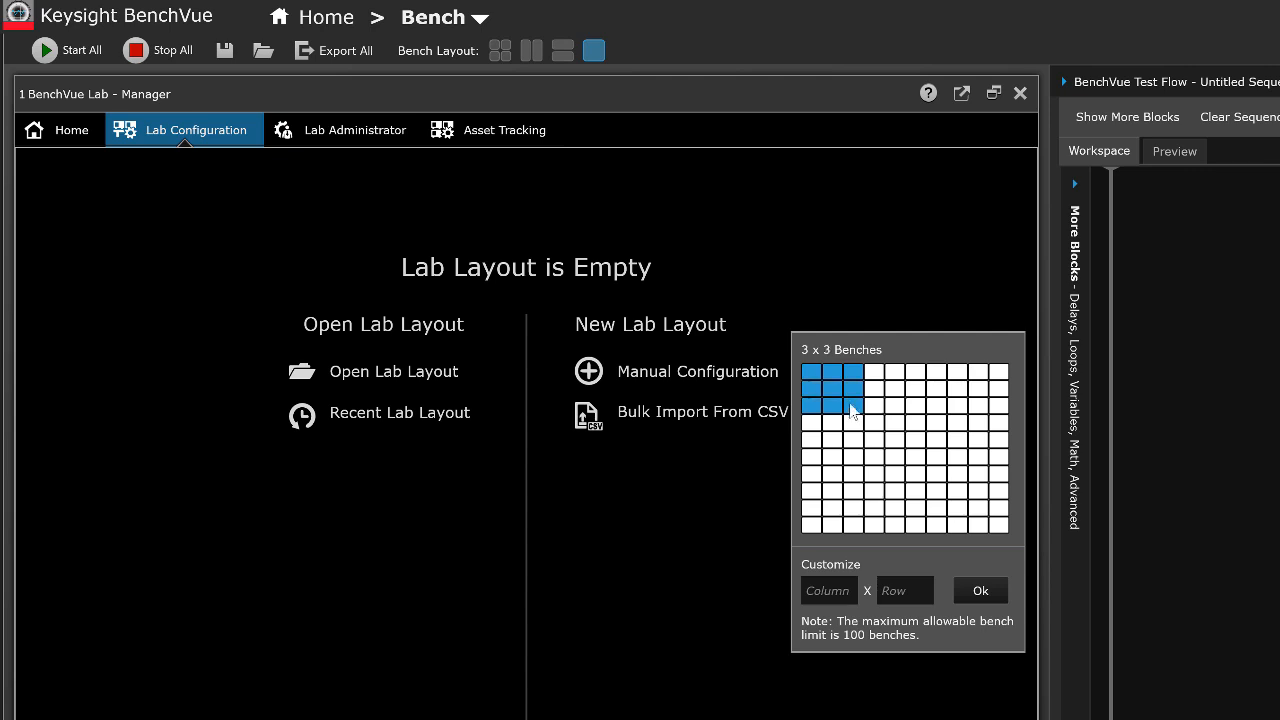
pyautogui.click(852, 410)
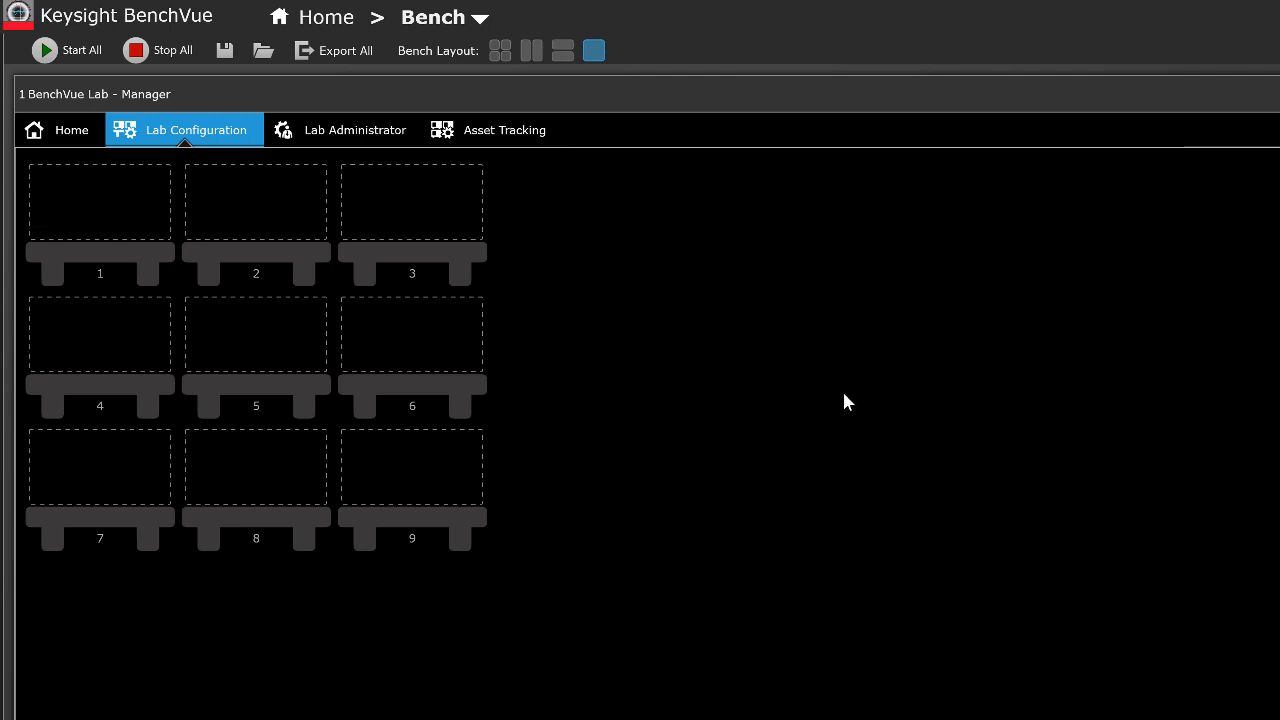
# - Remove benches 2, 5 and 8 from the middle column of the lab layout
pyautogui.moveTo(306, 177)
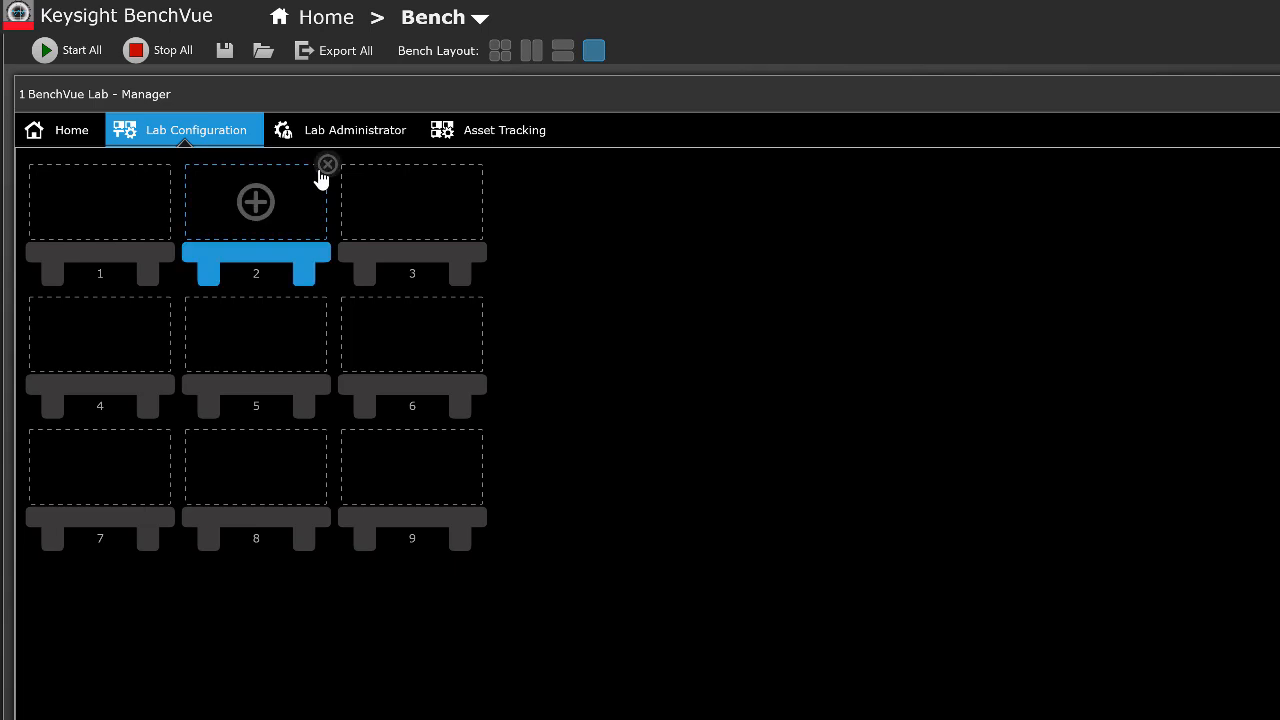
pyautogui.click(321, 166)
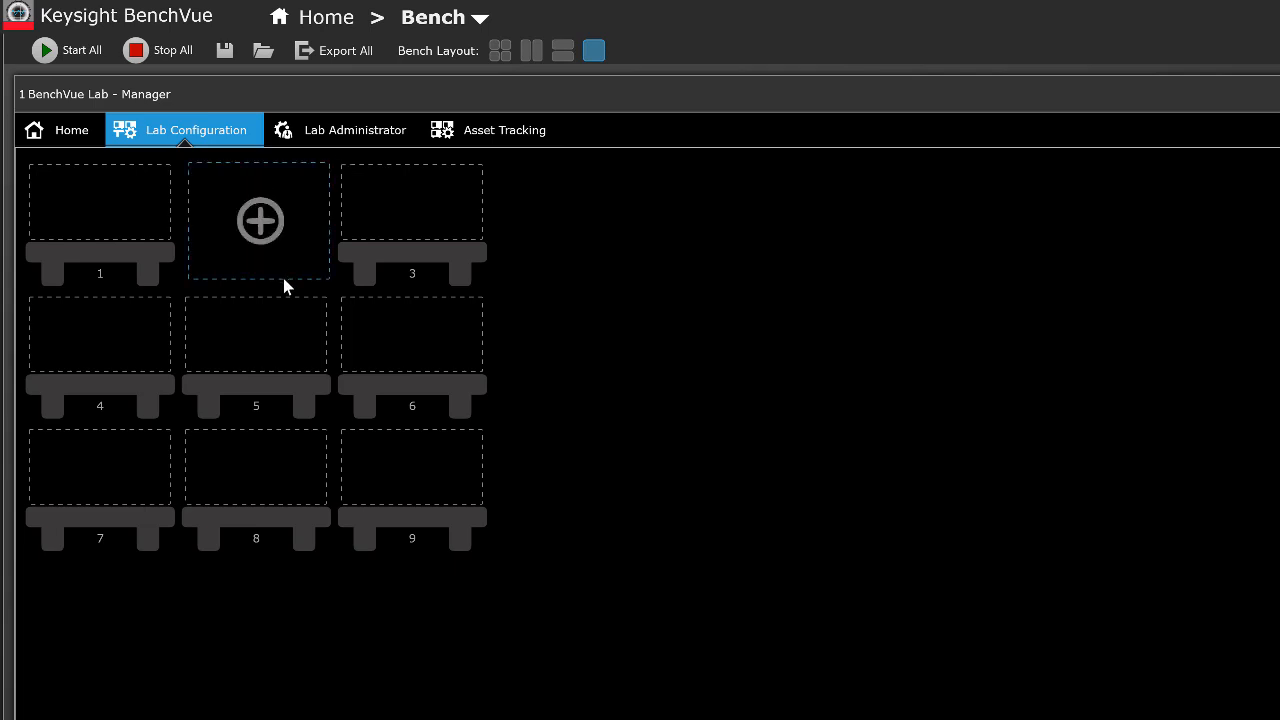
pyautogui.moveTo(286, 325)
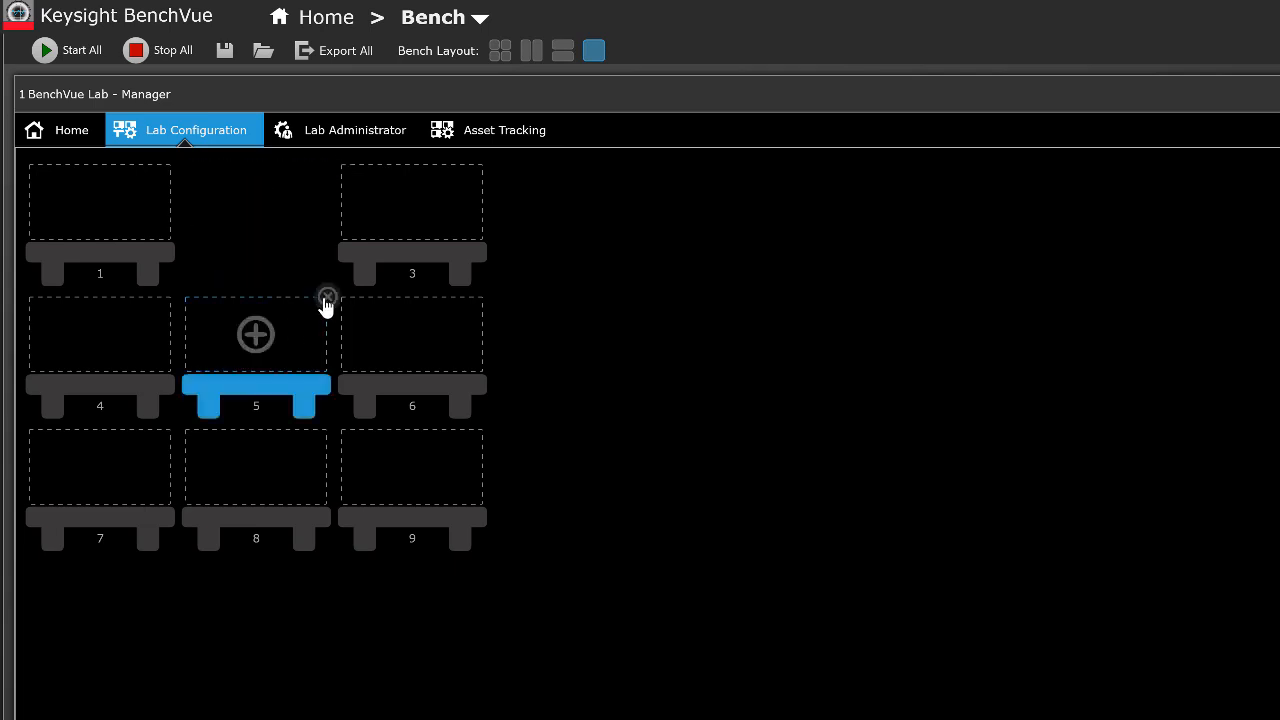
pyautogui.click(327, 299)
pyautogui.moveTo(313, 452)
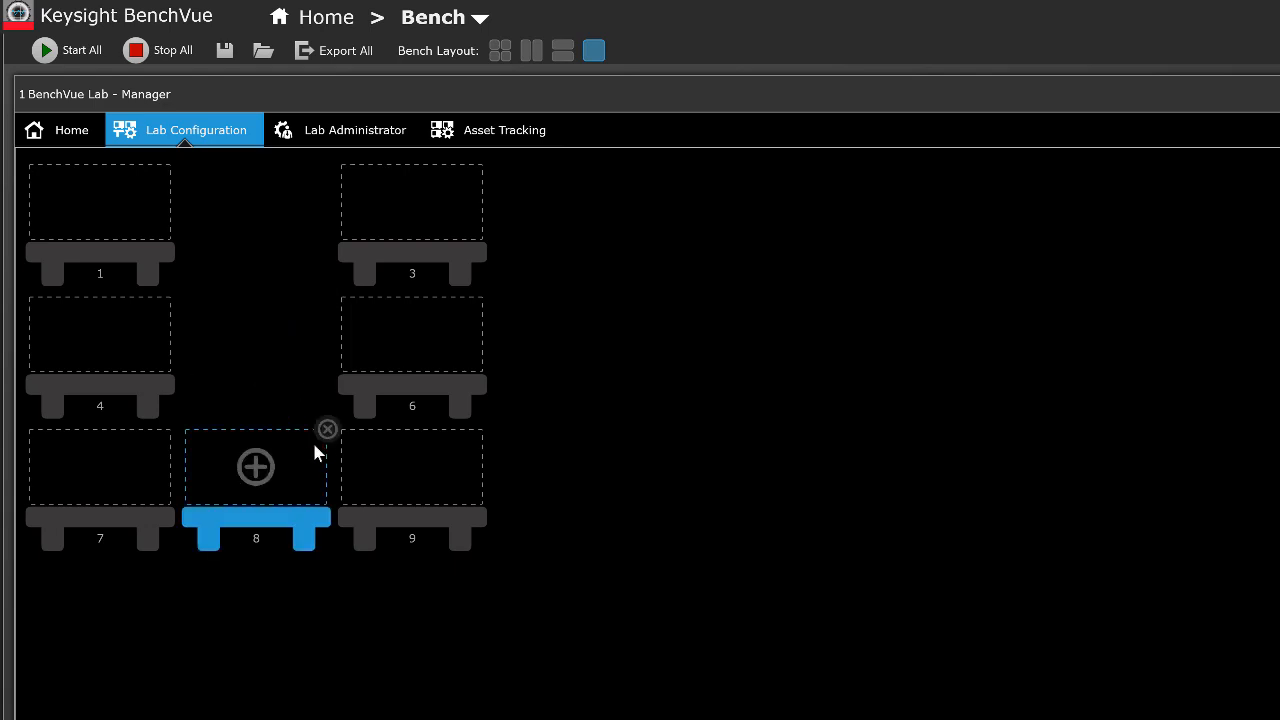
pyautogui.click(326, 430)
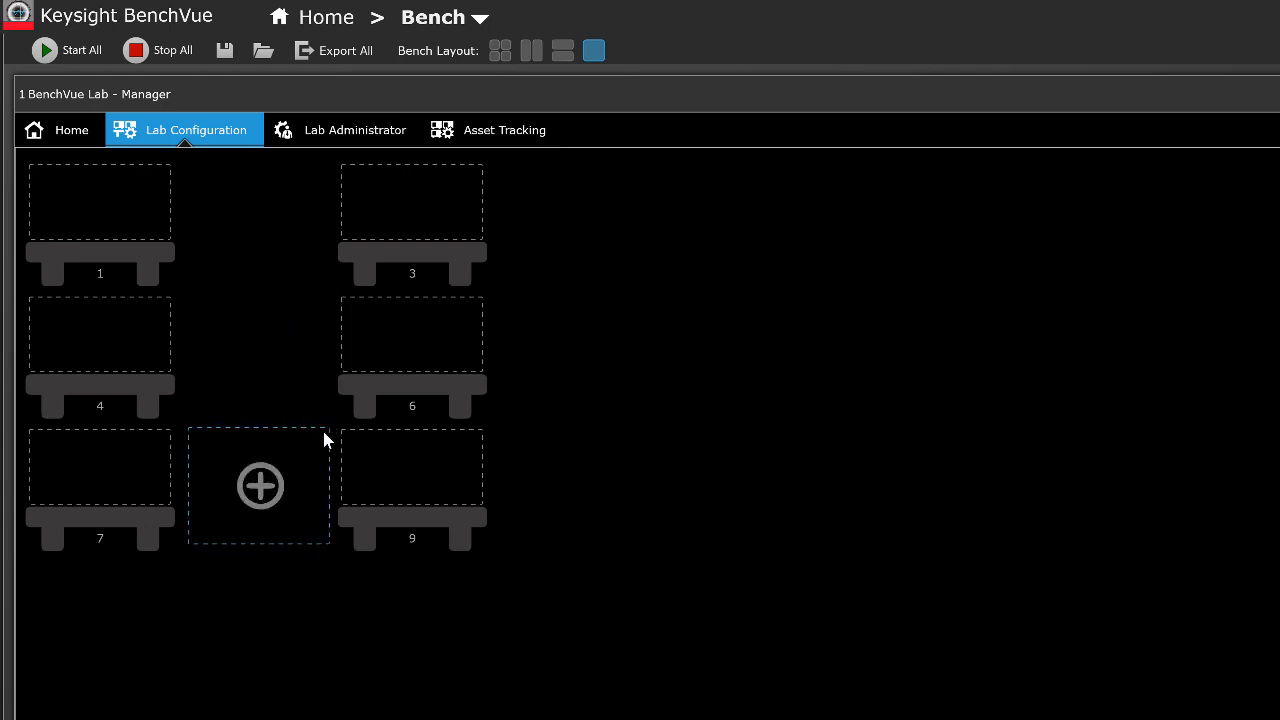
# - Add a function generator and a digital multimeter onto all the benches, starting from bench 1
pyautogui.click(103, 214)
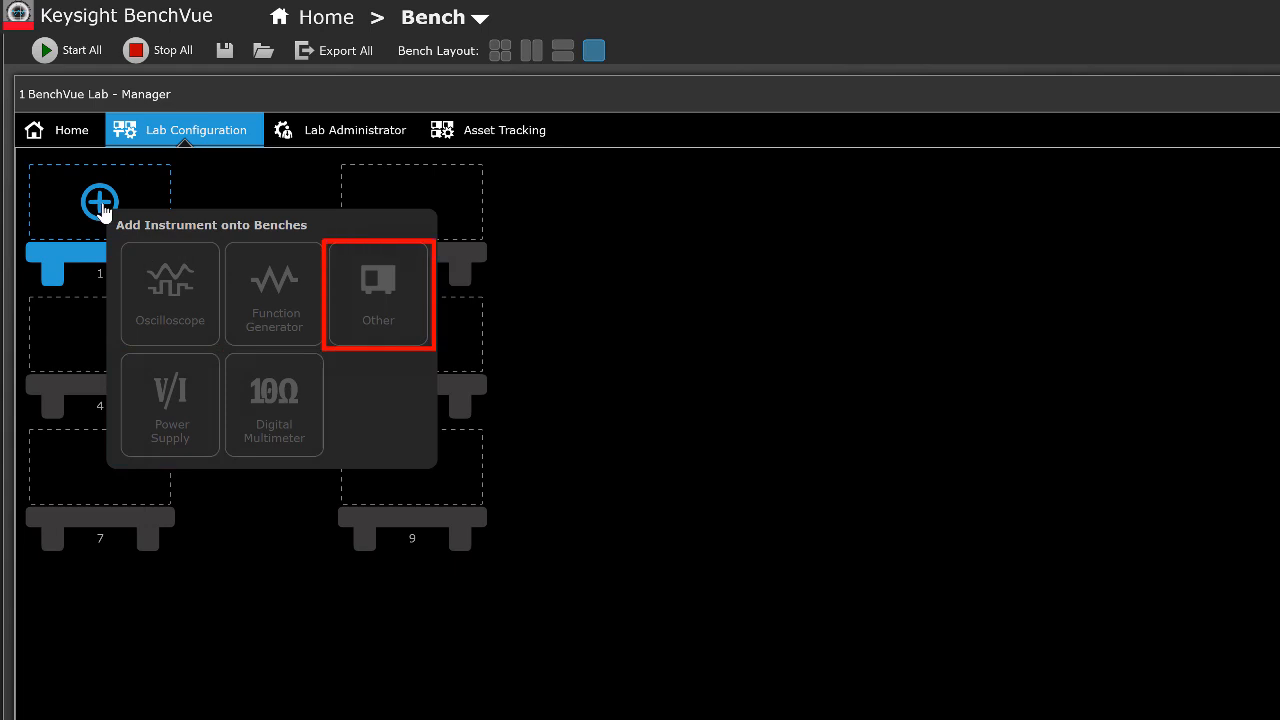
pyautogui.click(273, 306)
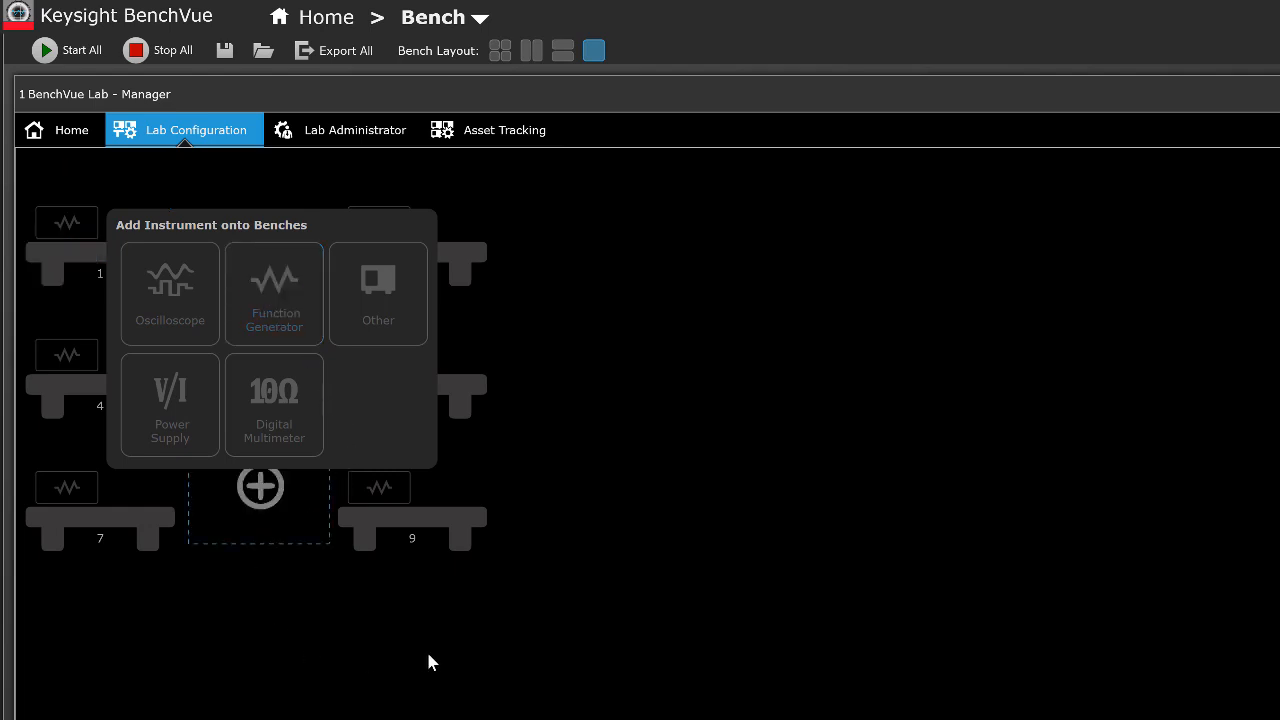
pyautogui.rightClick(131, 265)
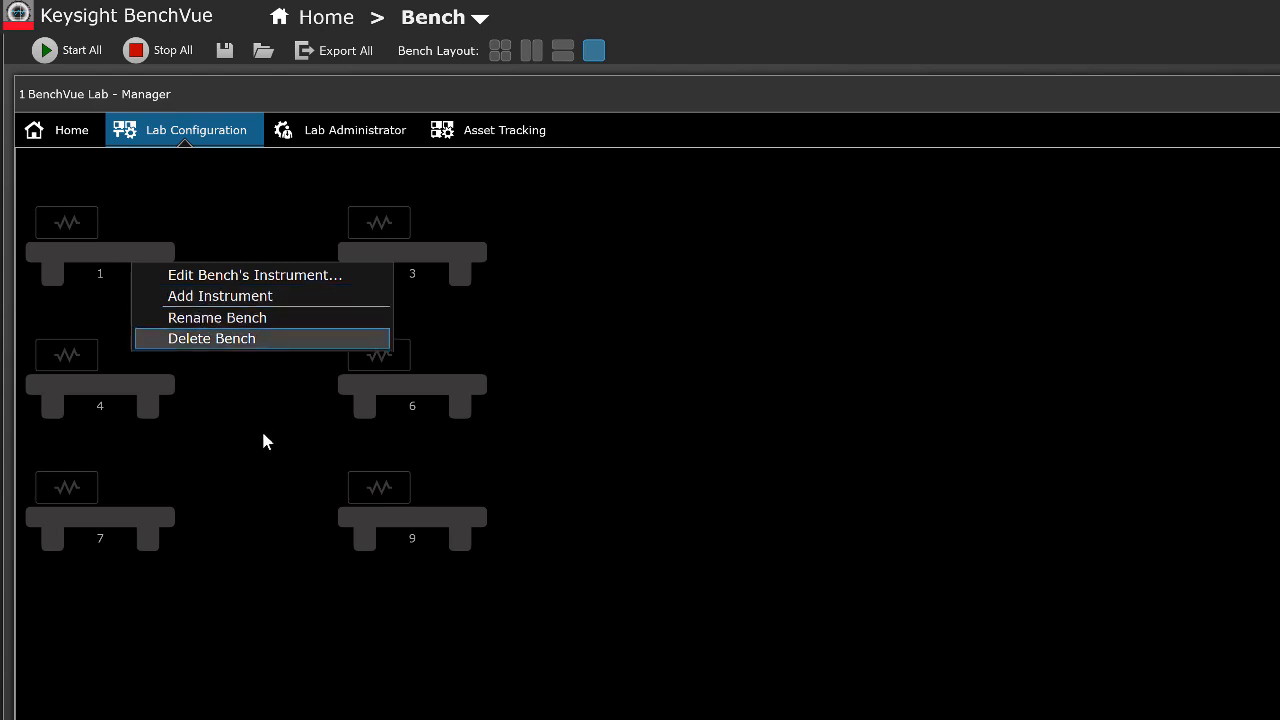
pyautogui.click(265, 622)
pyautogui.rightClick(157, 268)
pyautogui.click(220, 298)
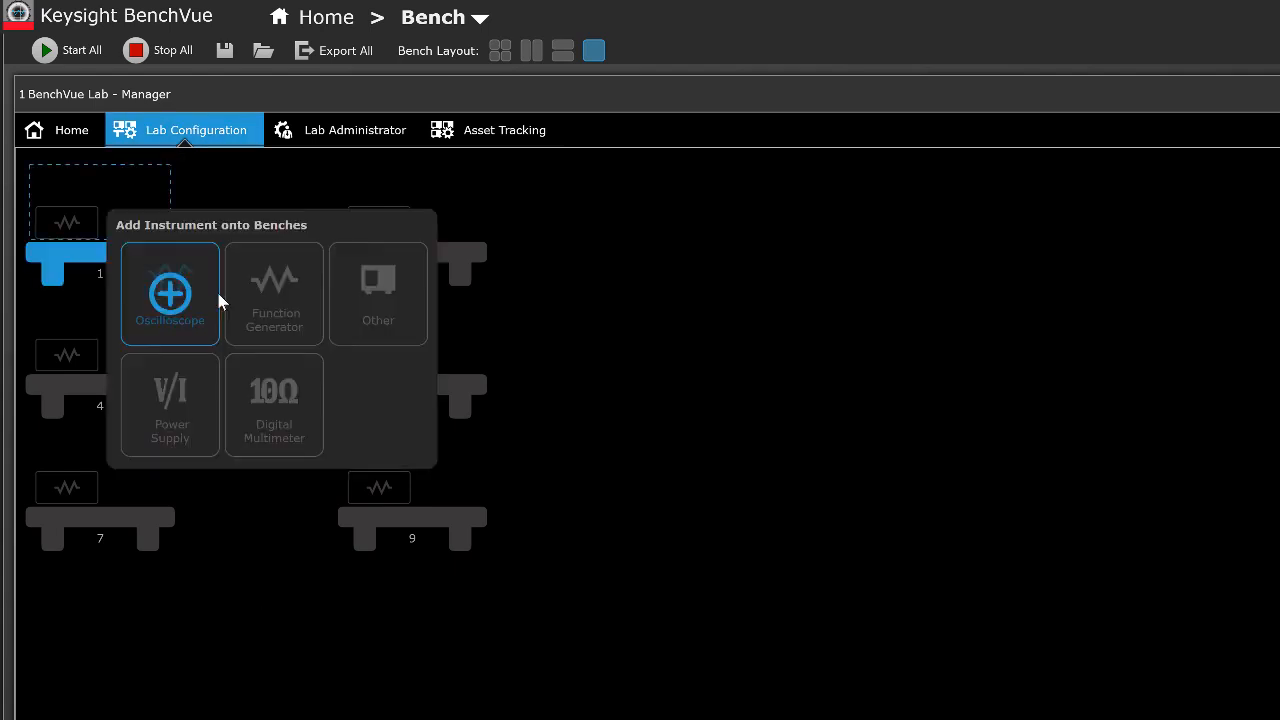
pyautogui.click(274, 402)
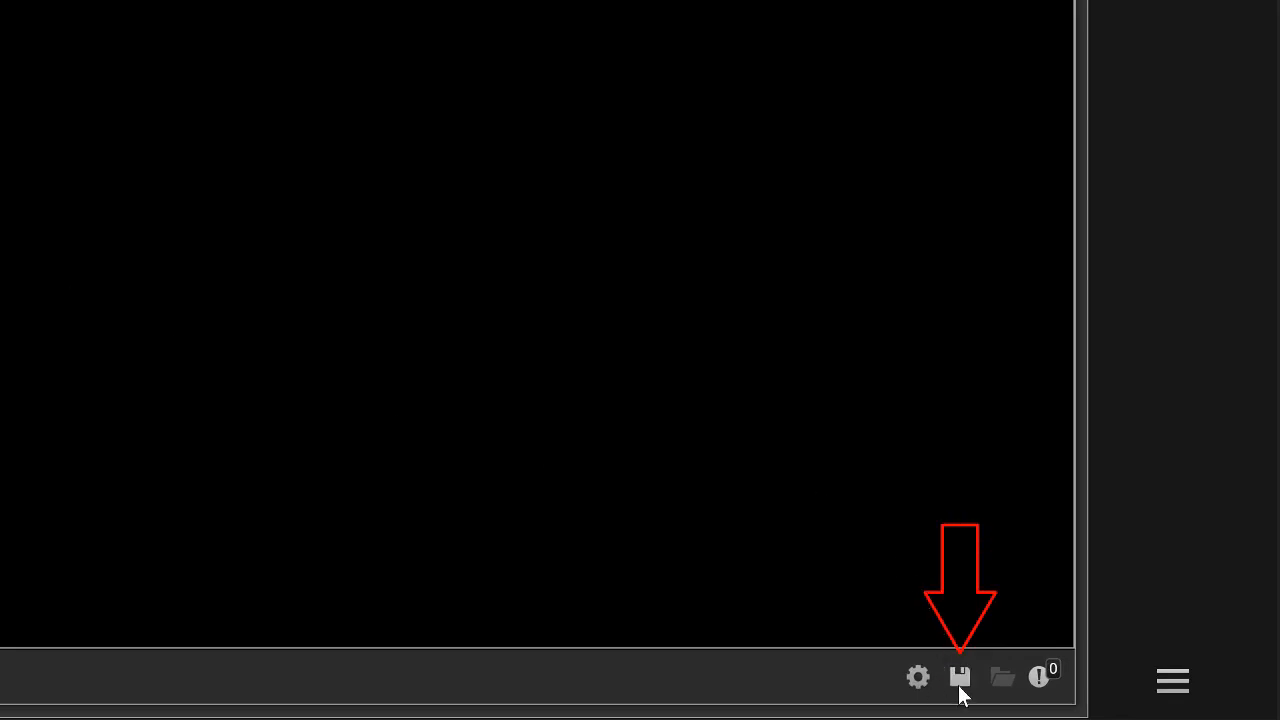
# - Save the new lab layout under the name VideoDemo
pyautogui.click(960, 686)
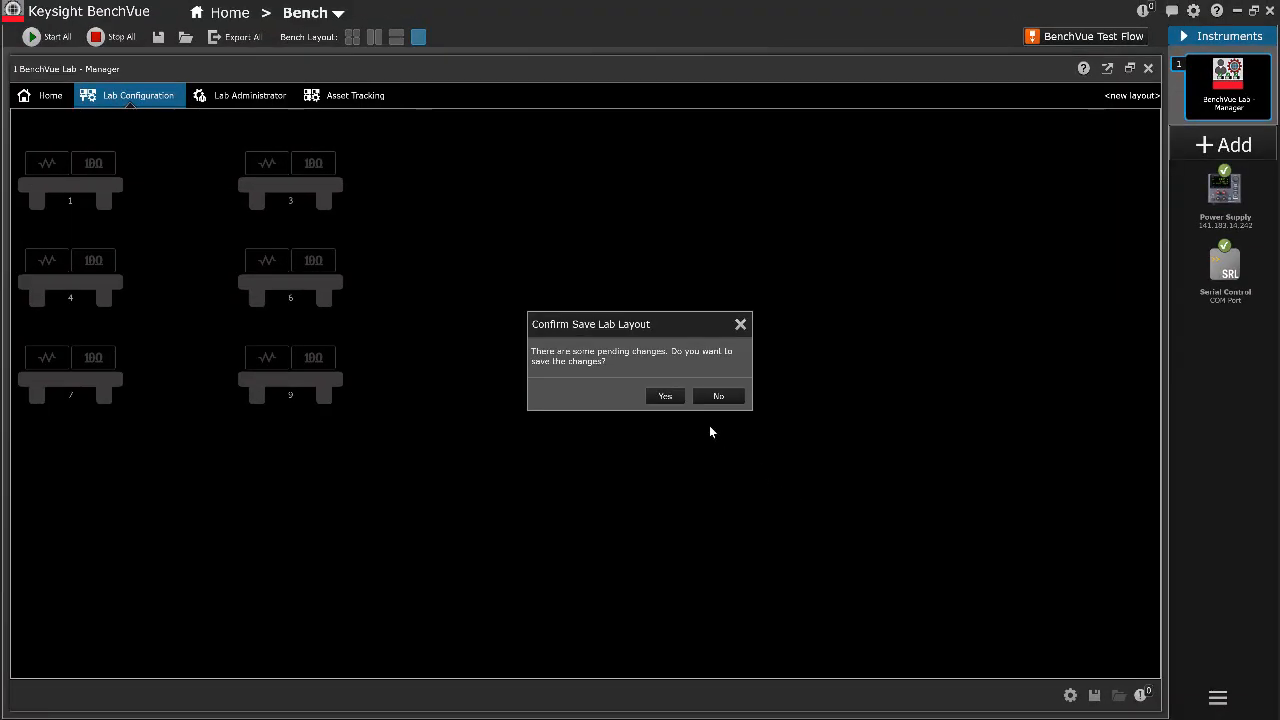
pyautogui.click(666, 396)
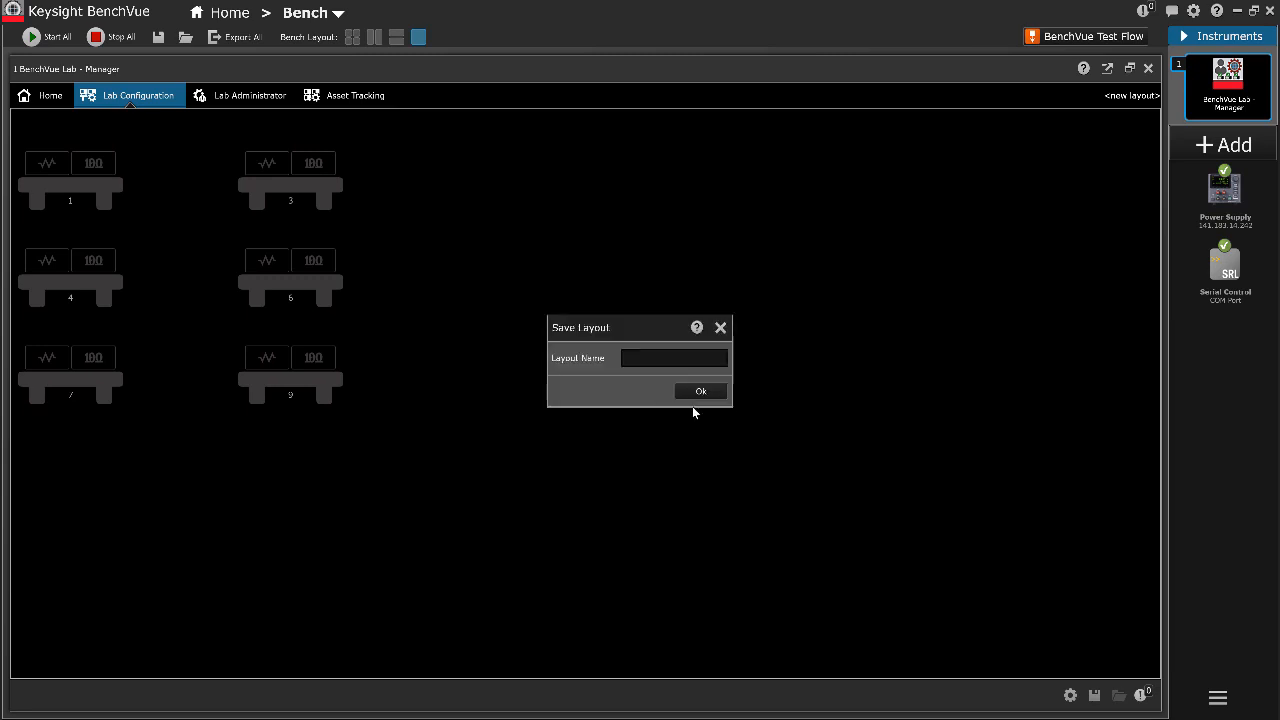
pyautogui.write('VideoDemo')
pyautogui.click(688, 392)
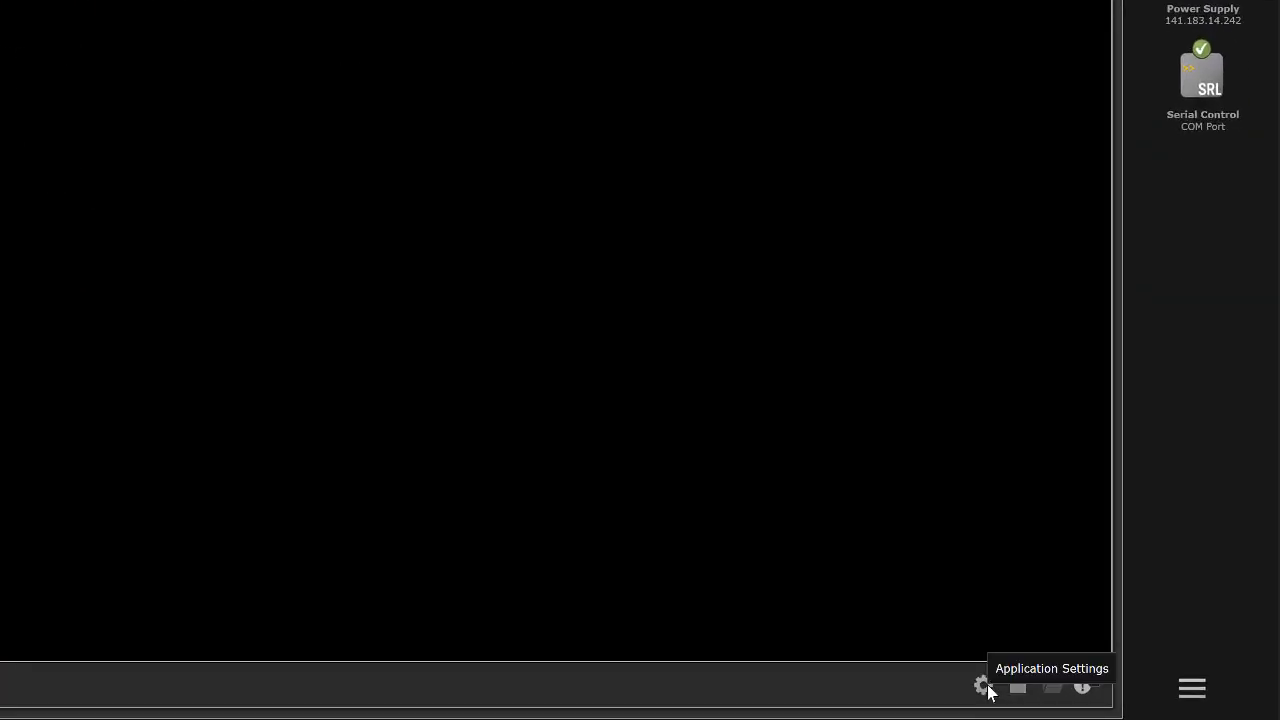
# - Close the lab layout and accept saving its pending changes
pyautogui.click(984, 688)
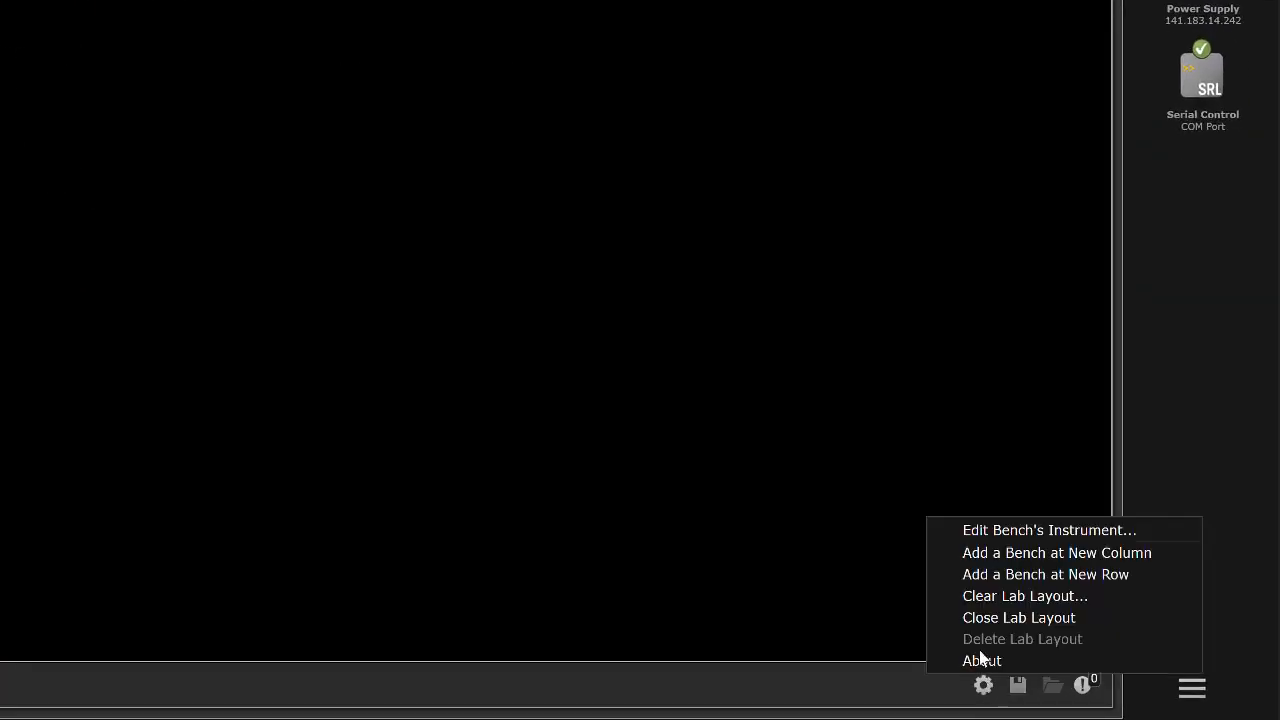
pyautogui.click(995, 618)
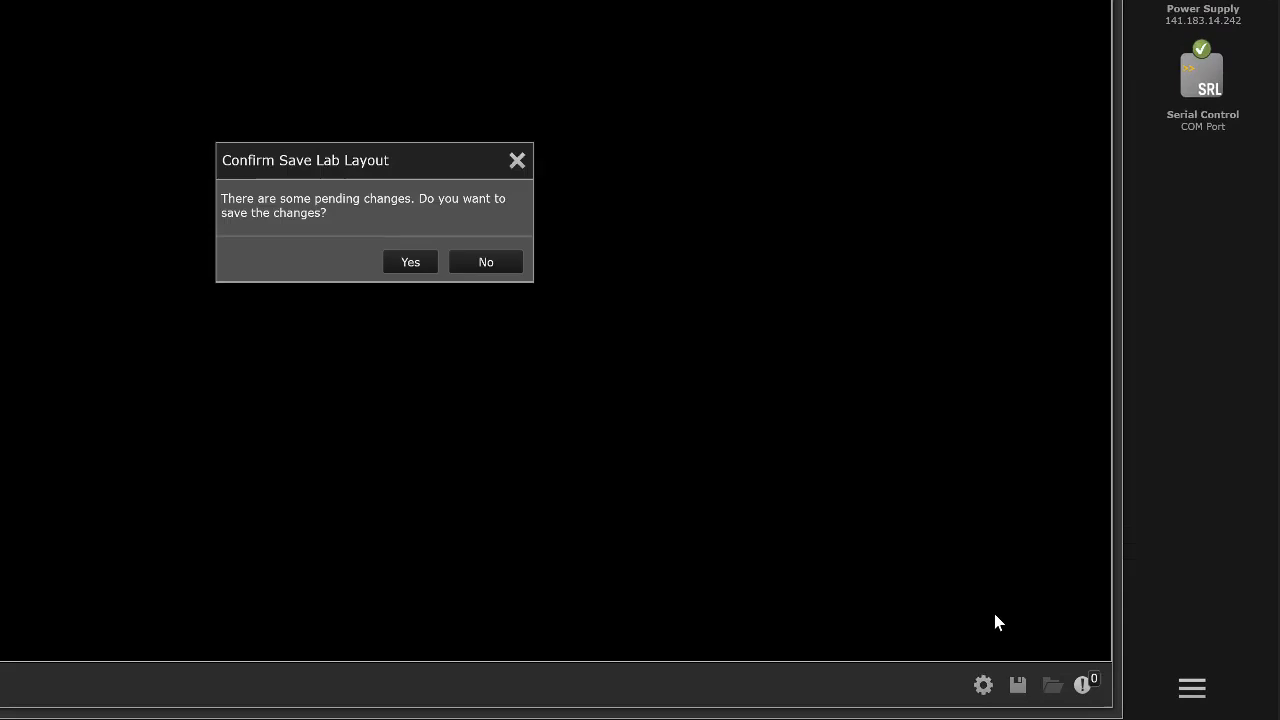
pyautogui.click(411, 264)
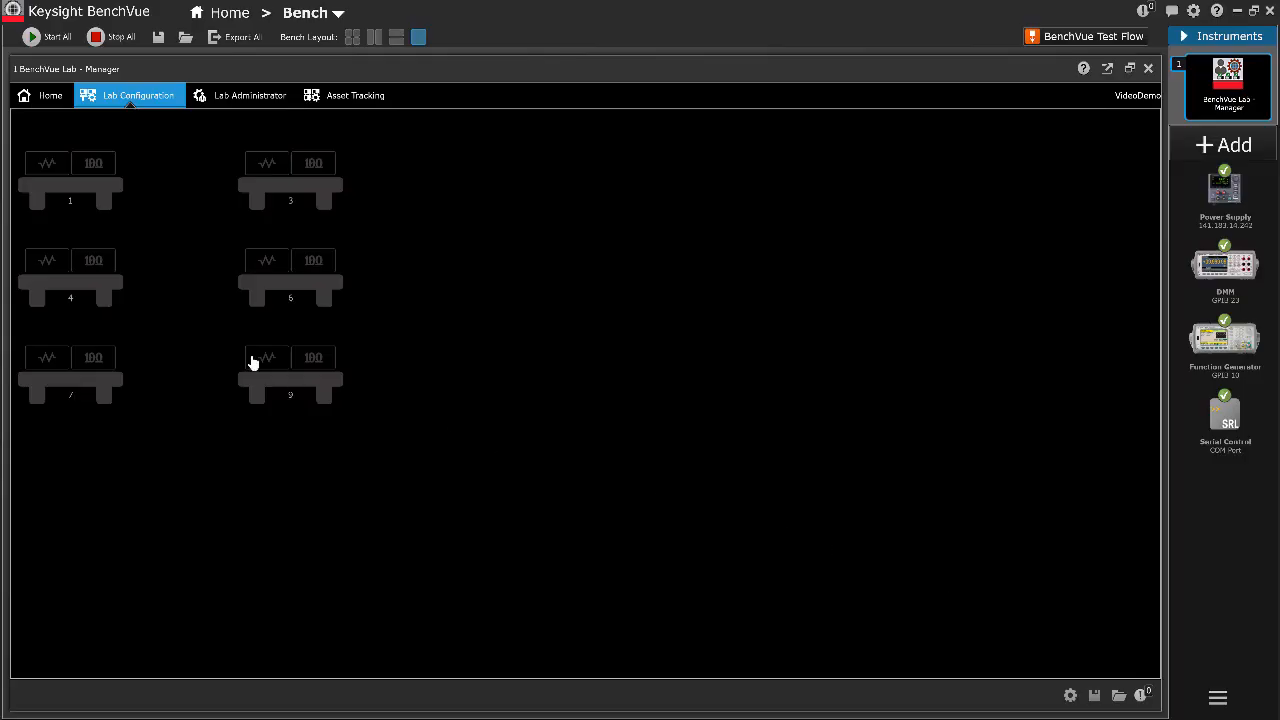
# - Open the instrument configuration for the function generator on bench 1
pyautogui.click(53, 181)
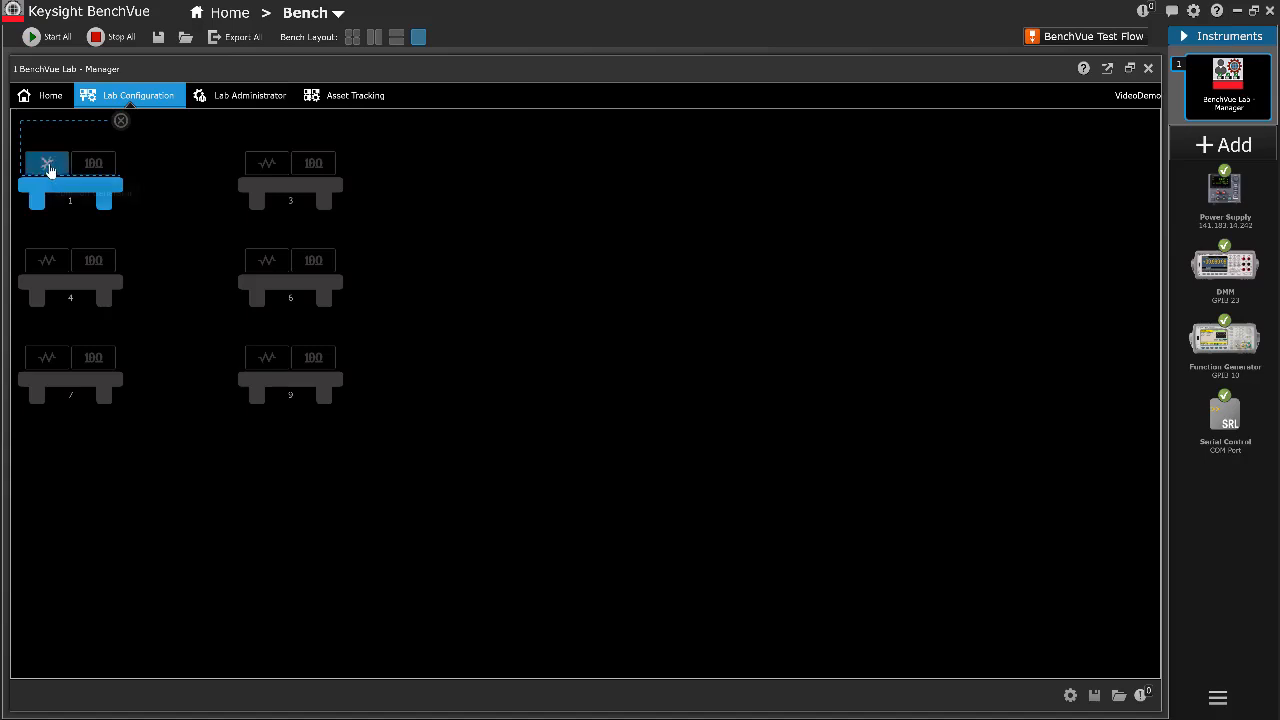
pyautogui.click(48, 166)
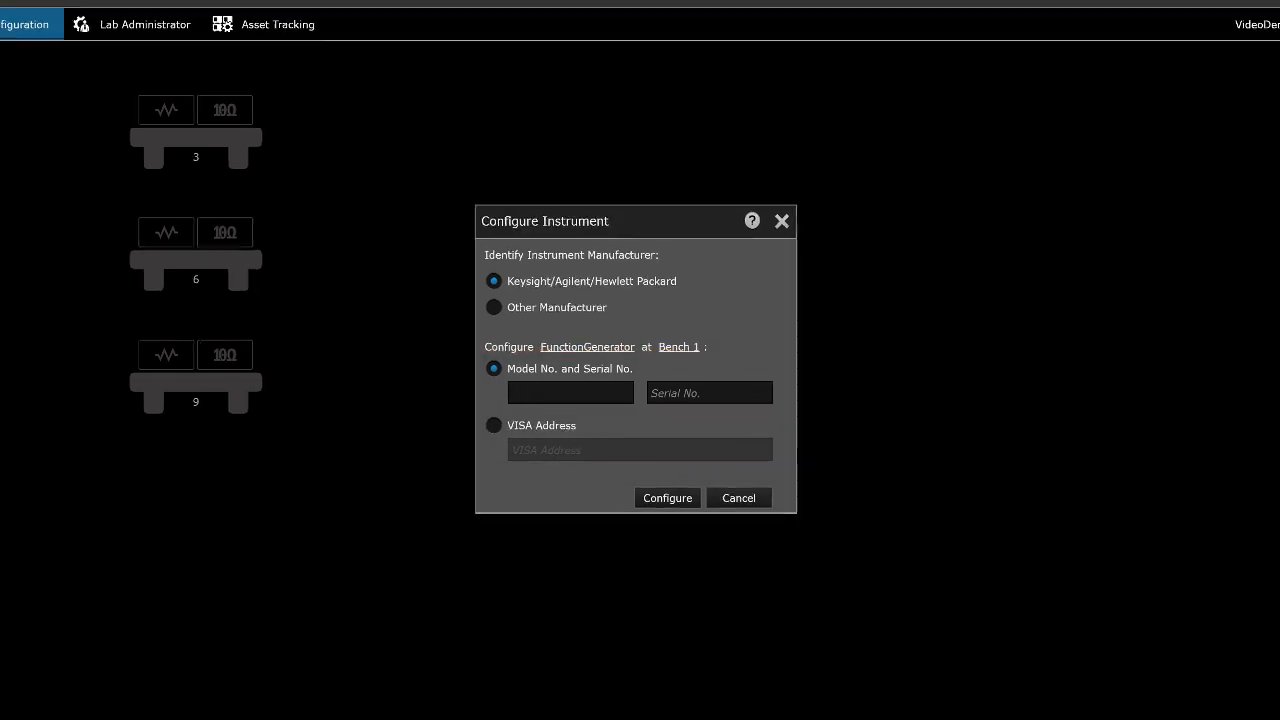
# - Switch to Keysight Connection Expert, dismiss its welcome window and show the details of the 33622A instrument at GPIB3::10::INSTR
pyautogui.click(42, 716)
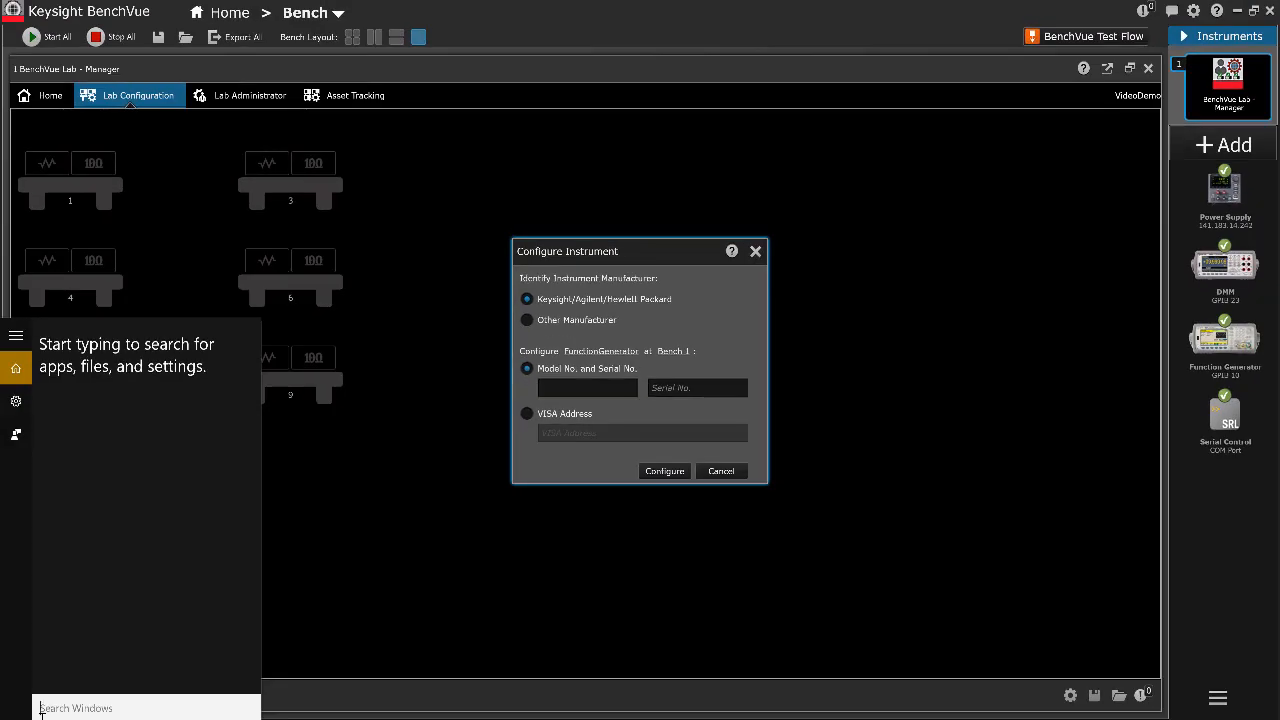
pyautogui.write('keysight connection expert')
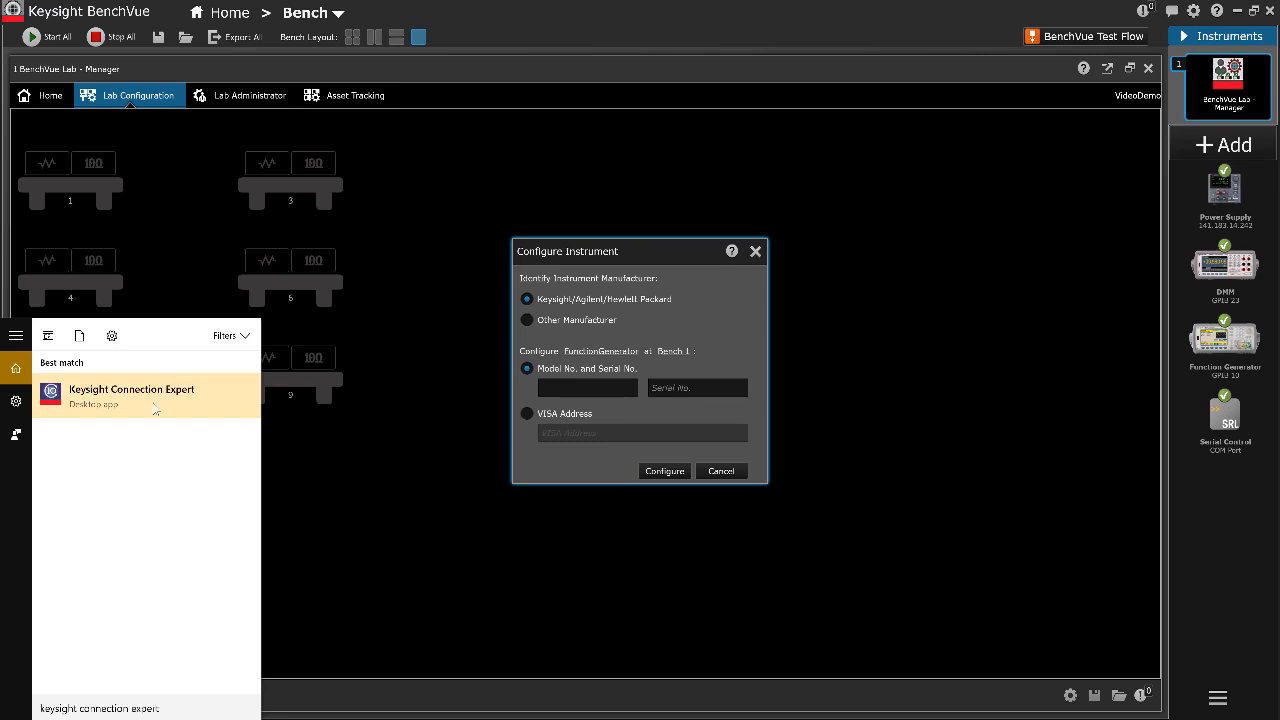
pyautogui.click(153, 405)
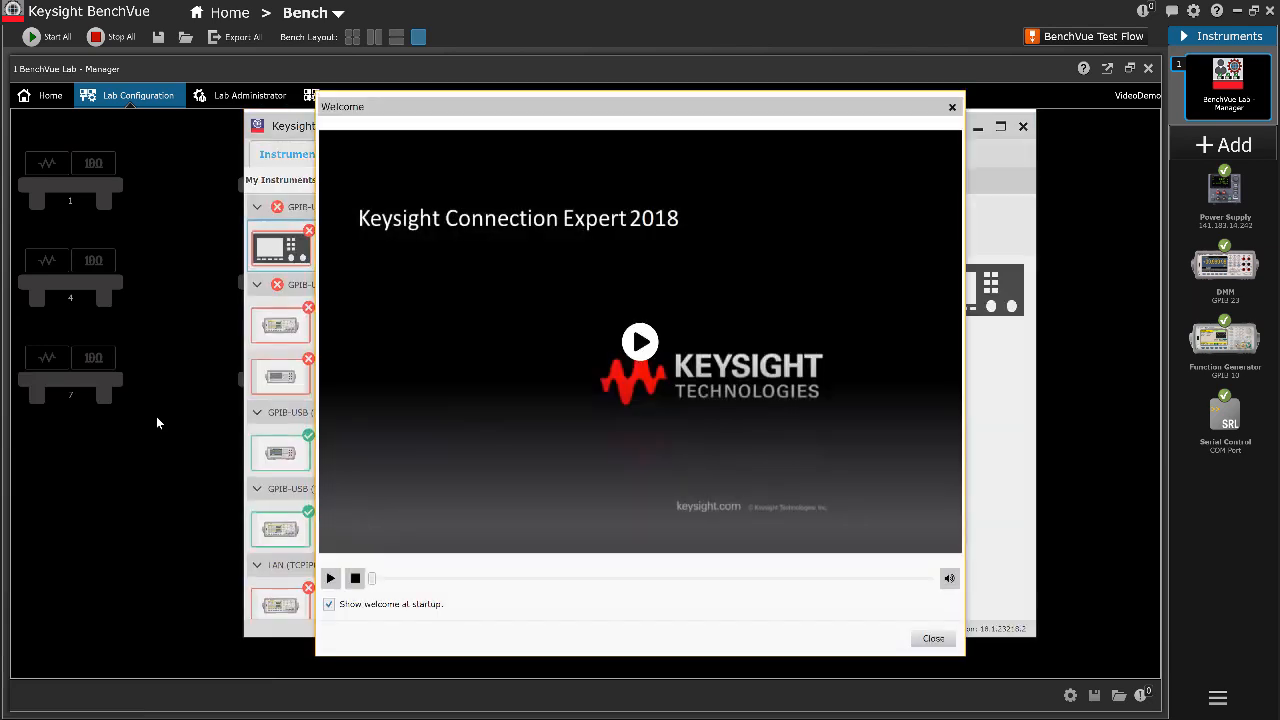
pyautogui.click(952, 106)
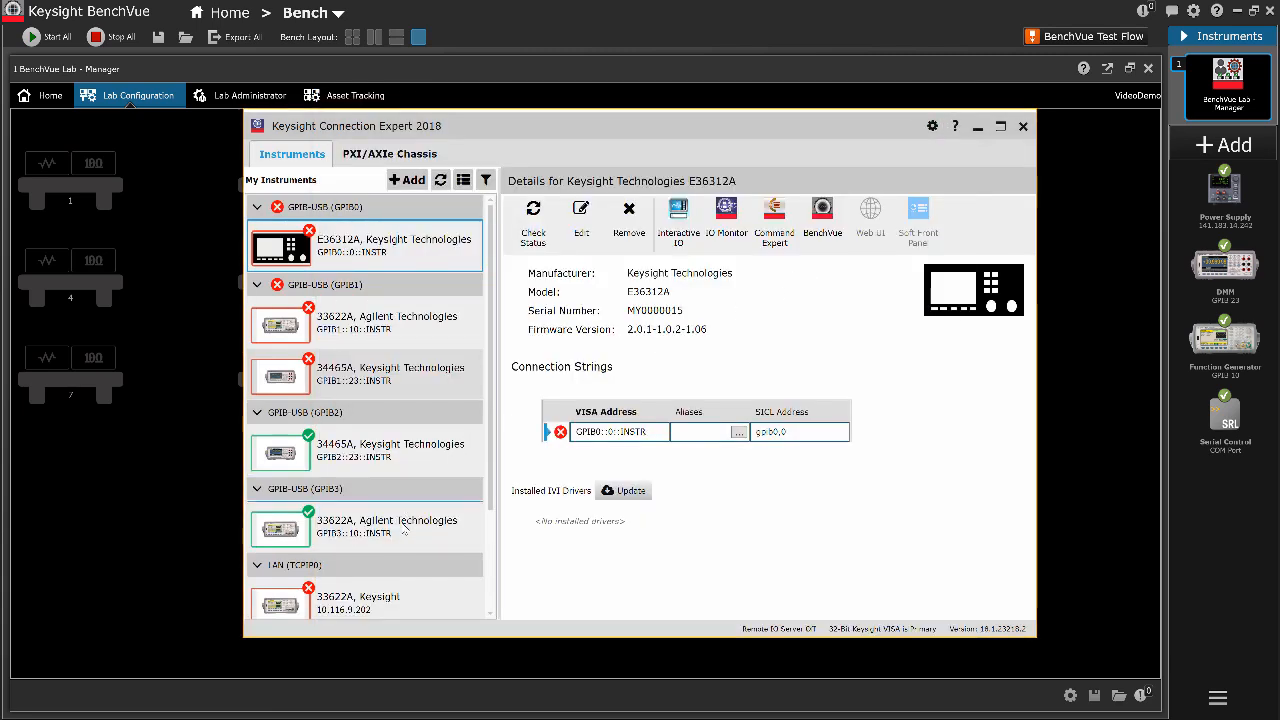
pyautogui.click(404, 532)
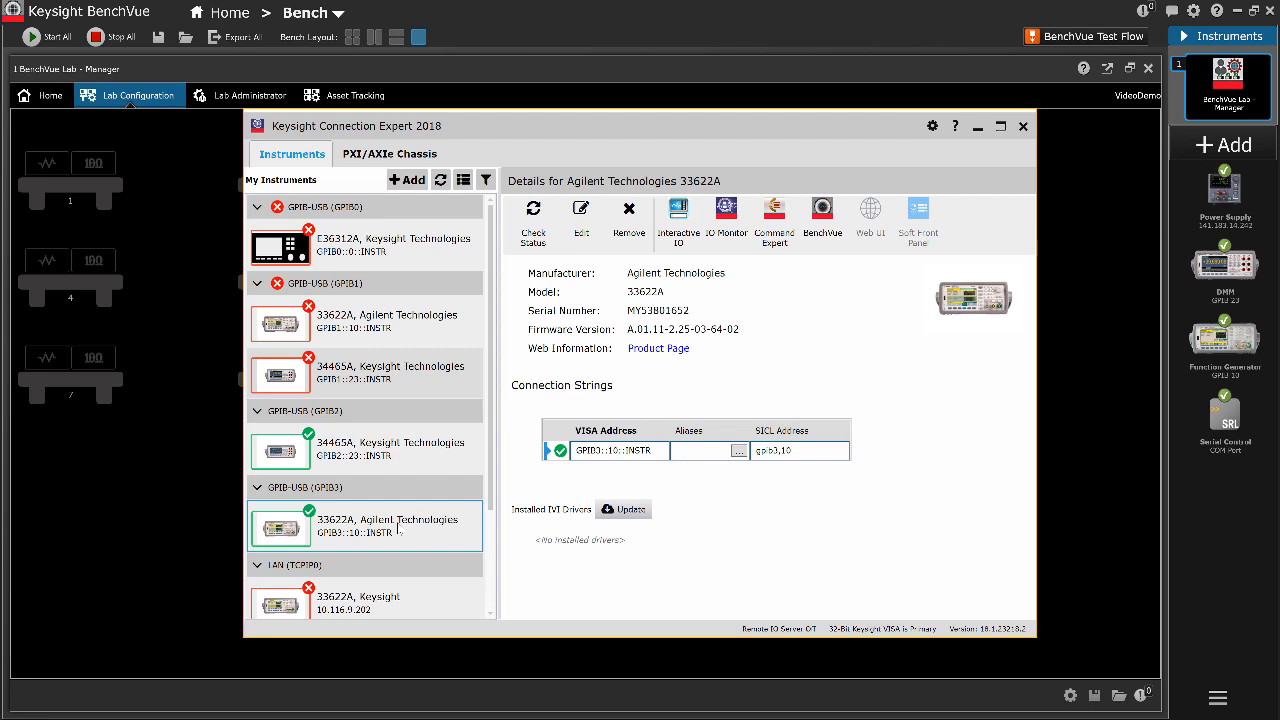
# - Copy the 33622A's VISA address GPIB3::10::INSTR and minimize Connection Expert to return to the instrument configuration
pyautogui.click(591, 452)
pyautogui.rightClick(591, 452)
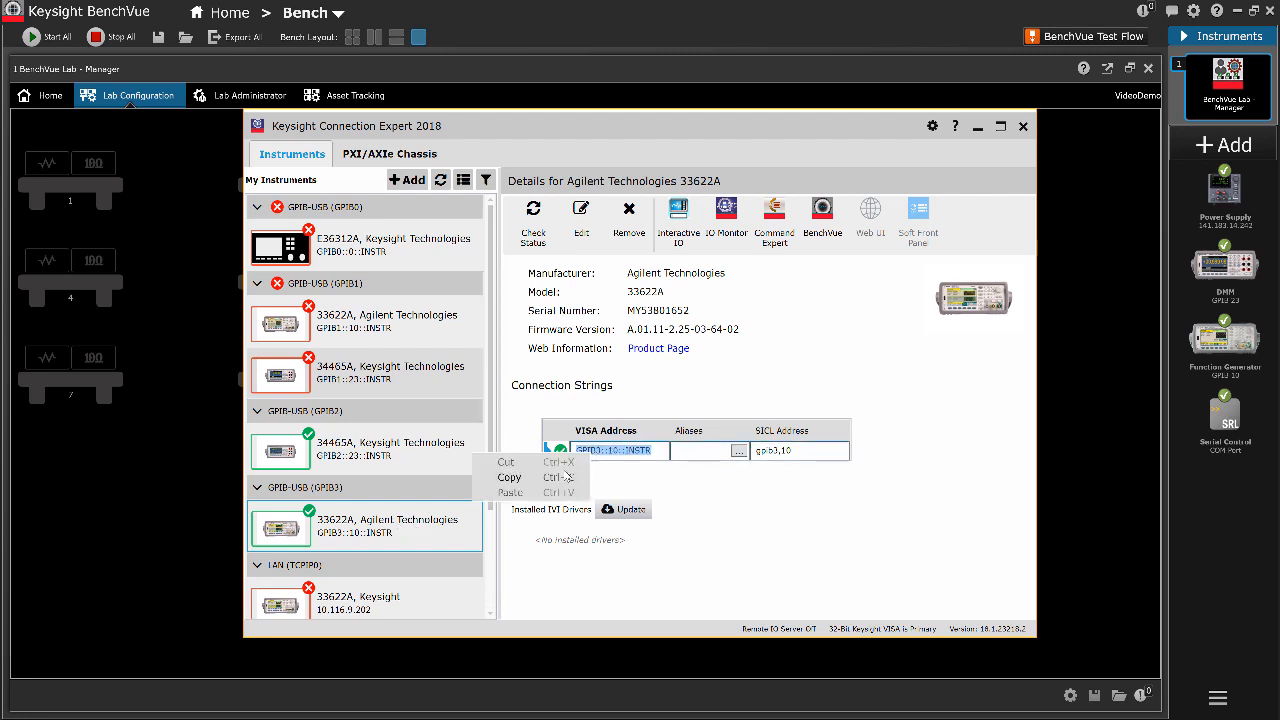
pyautogui.click(525, 477)
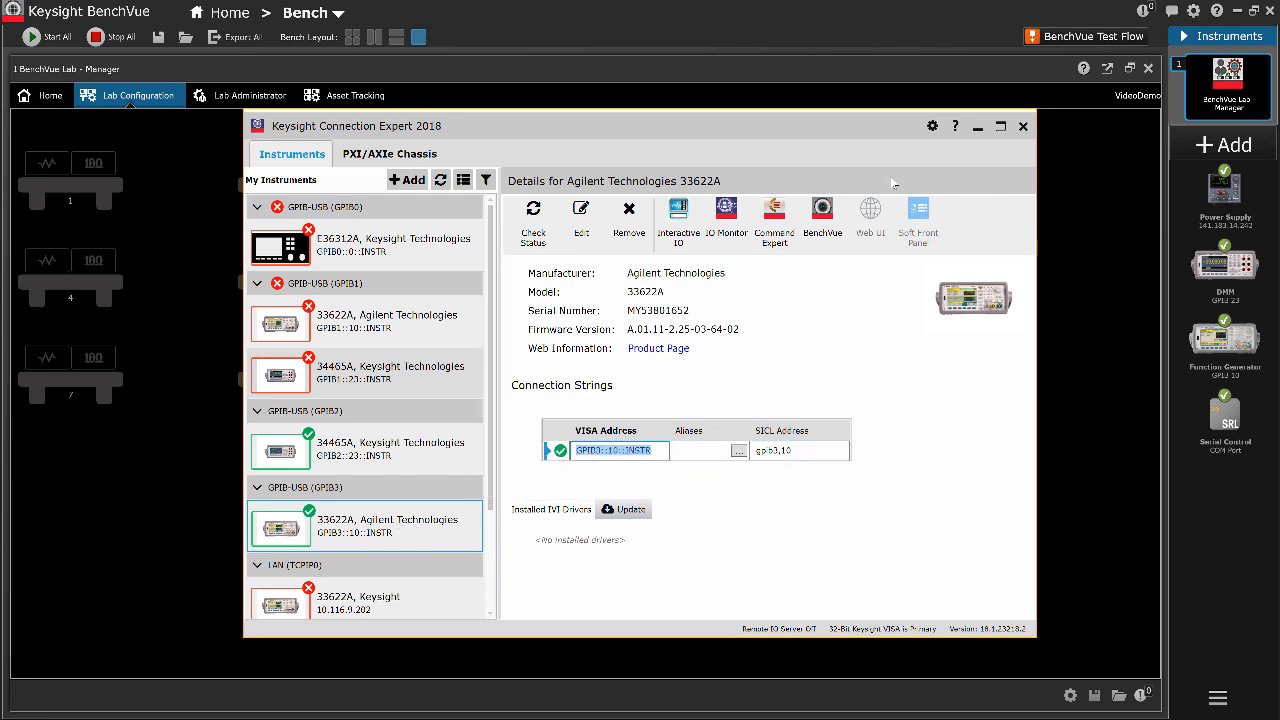
pyautogui.click(977, 126)
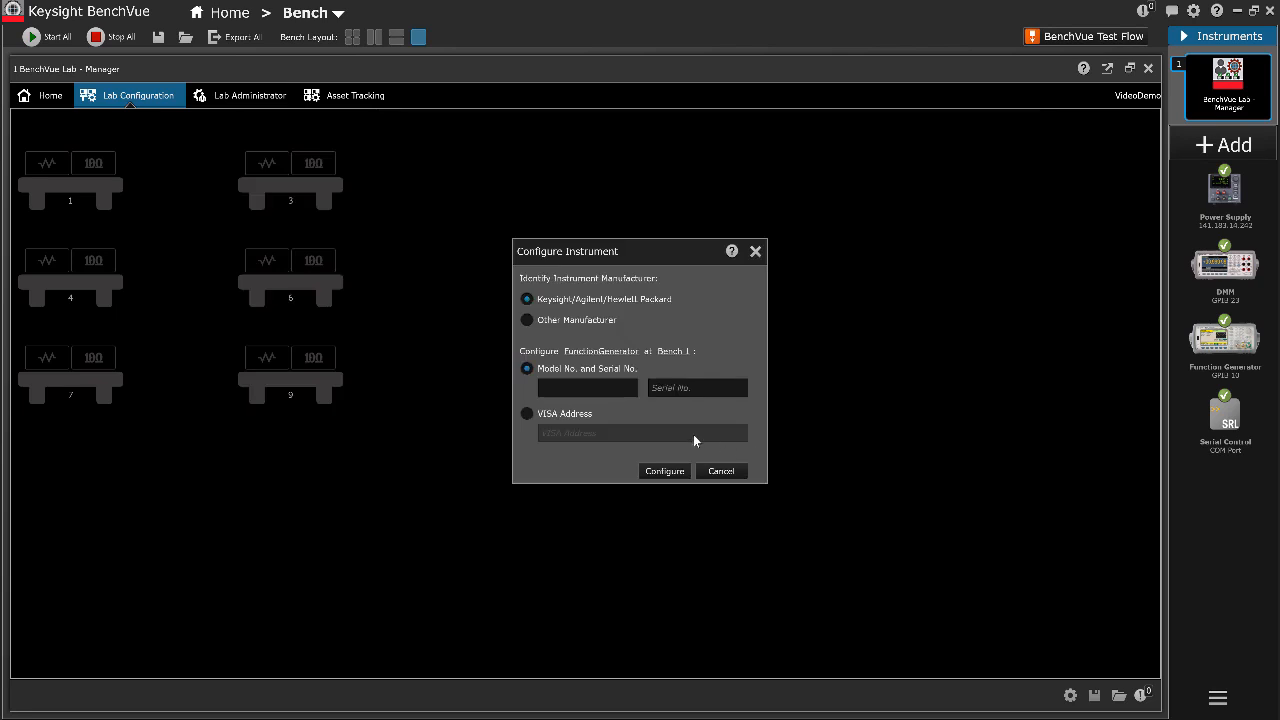
# - Configure the bench 1 function generator by VISA address, using the copied GPIB3::10::INSTR
pyautogui.click(529, 410)
pyautogui.rightClick(563, 432)
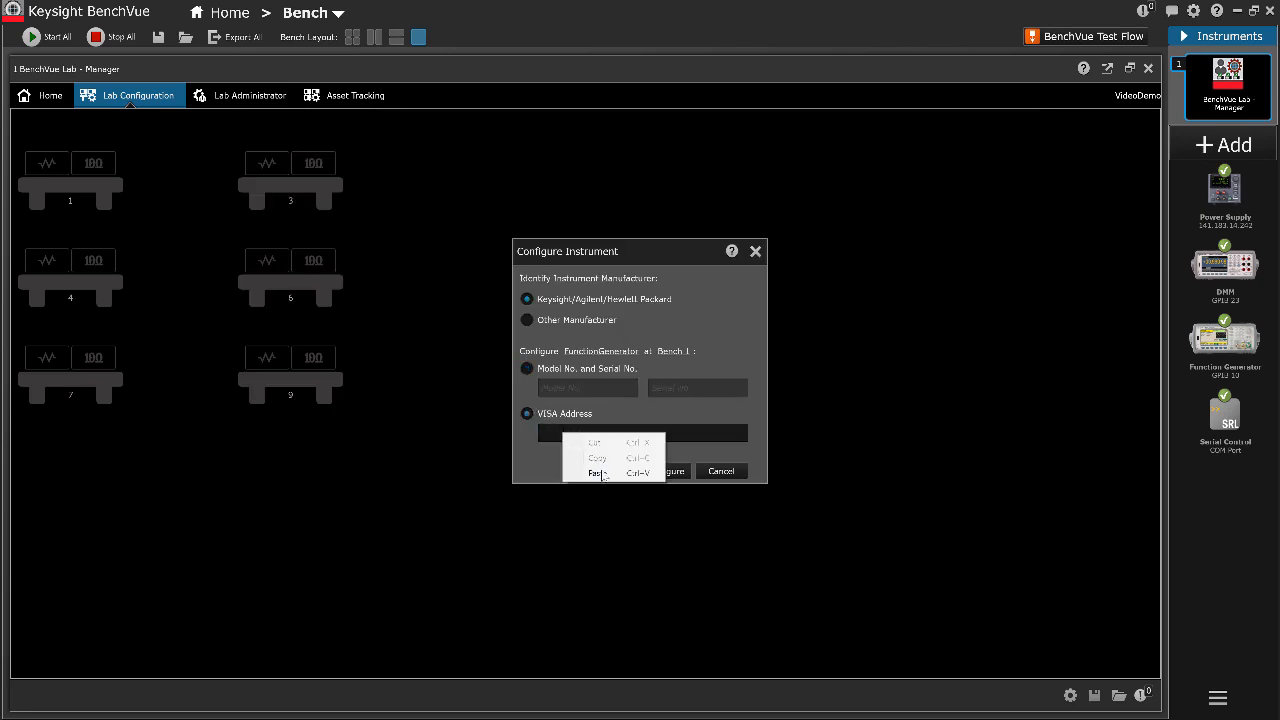
pyautogui.click(603, 473)
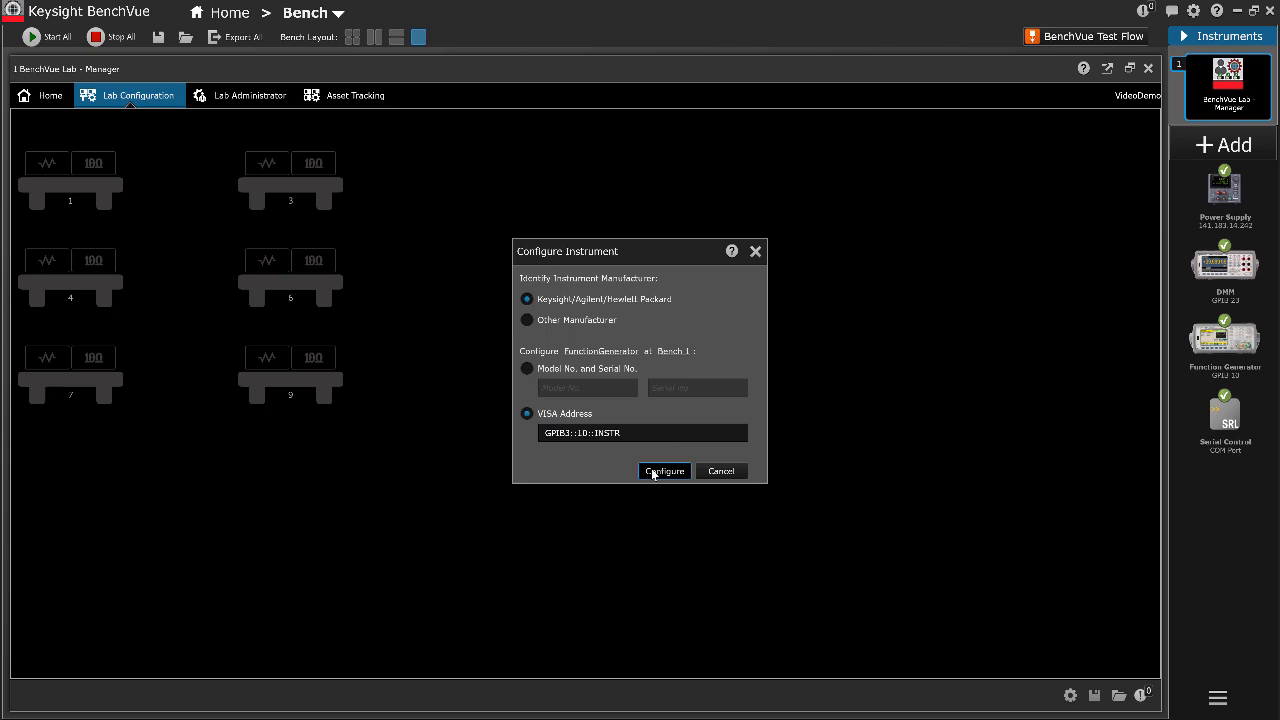
pyautogui.click(652, 472)
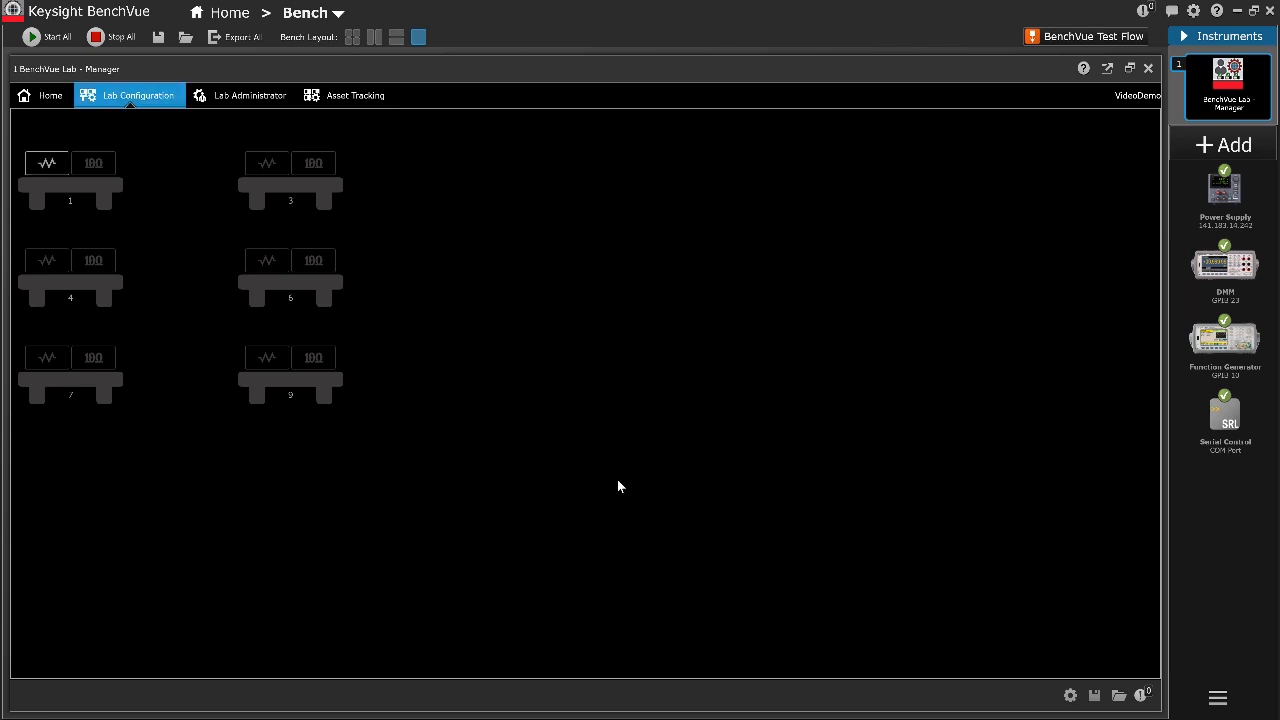
# - Open the instrument configuration for bench 1's digital multimeter and show the 34465A at GPIB2::23::INSTR in Connection Expert
pyautogui.click(93, 165)
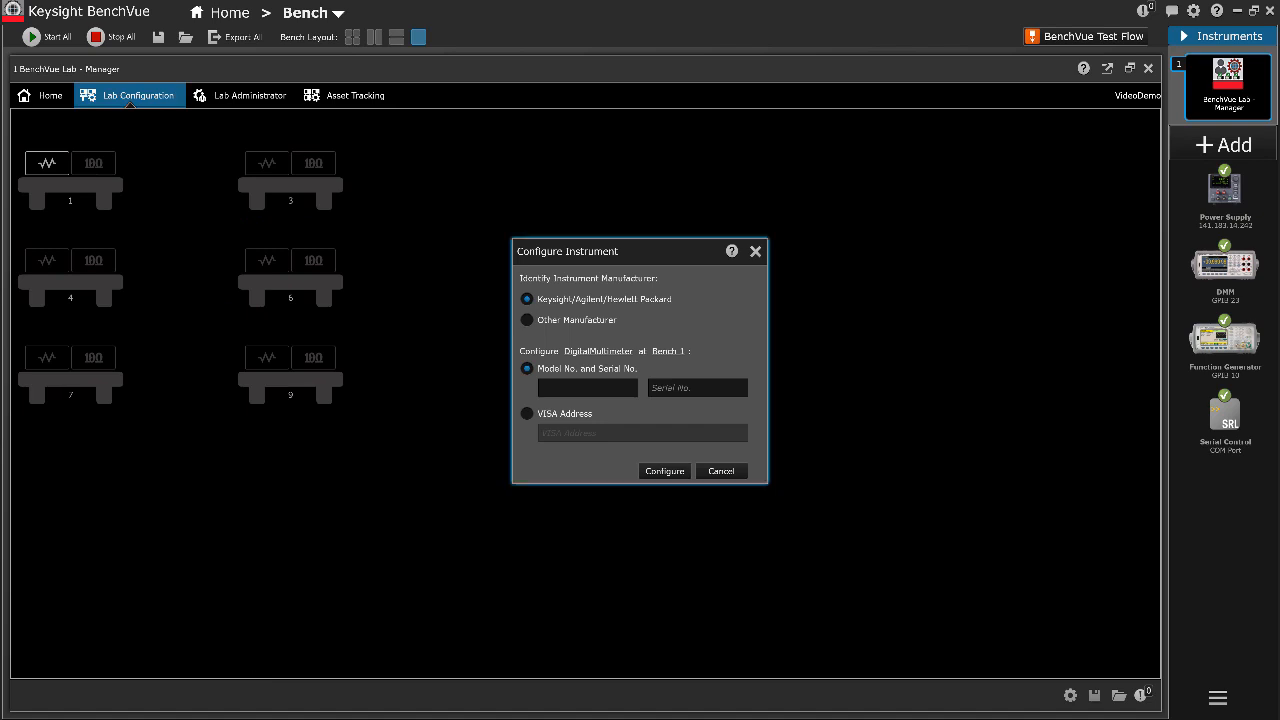
pyautogui.click(471, 718)
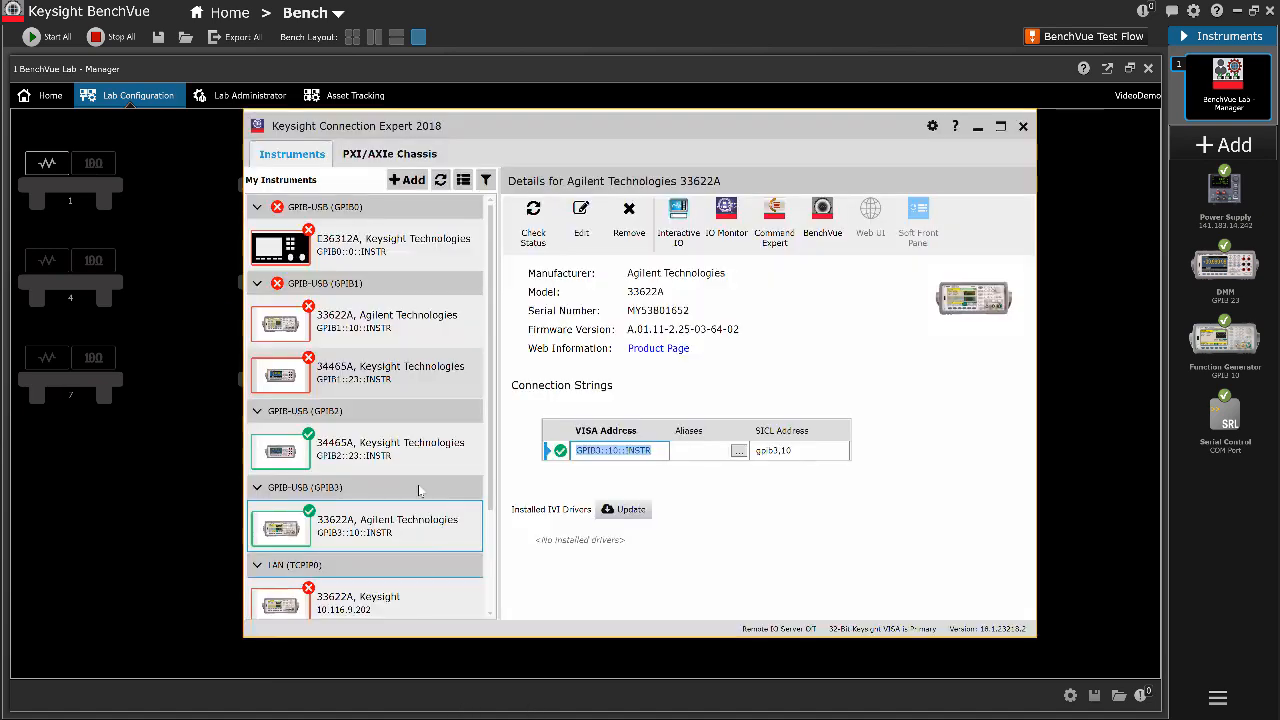
pyautogui.click(408, 452)
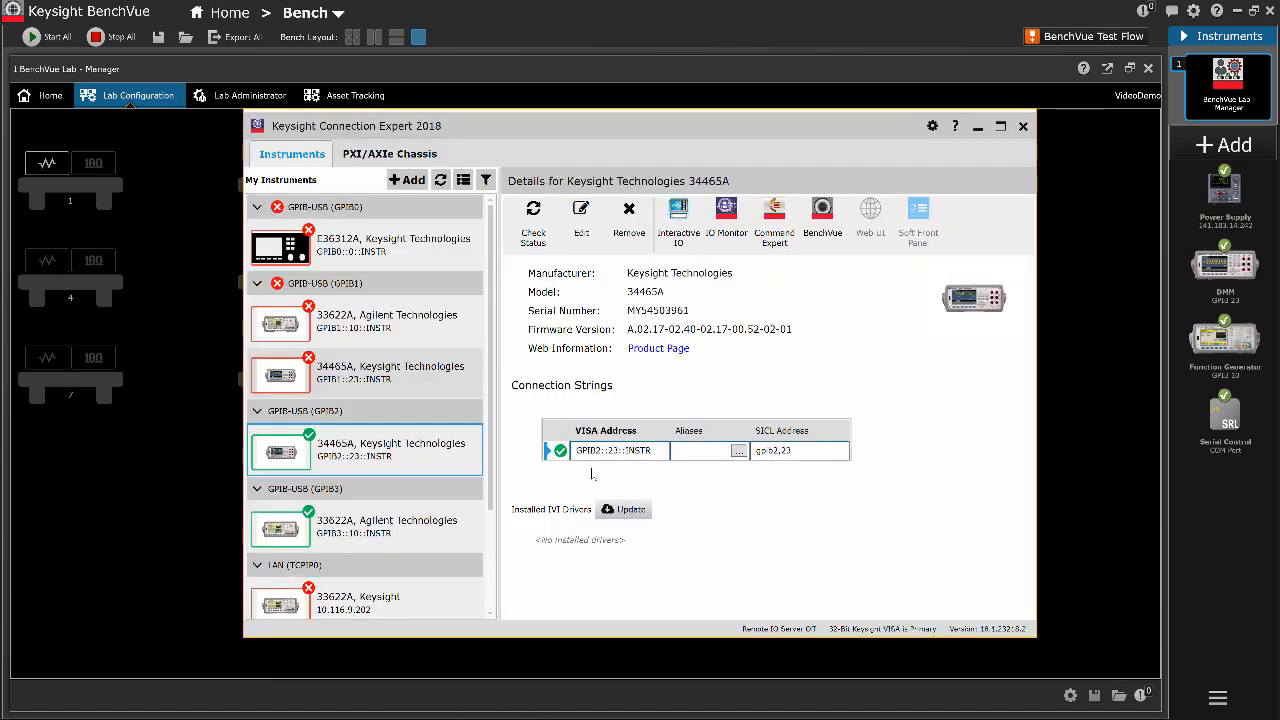
# - Copy the model number 34465A from Connection Expert into the model number of bench 1's digital multimeter configuration
pyautogui.doubleClick(629, 291)
pyautogui.rightClick(630, 292)
pyautogui.click(575, 317)
pyautogui.click(175, 467)
pyautogui.rightClick(560, 389)
pyautogui.click(640, 430)
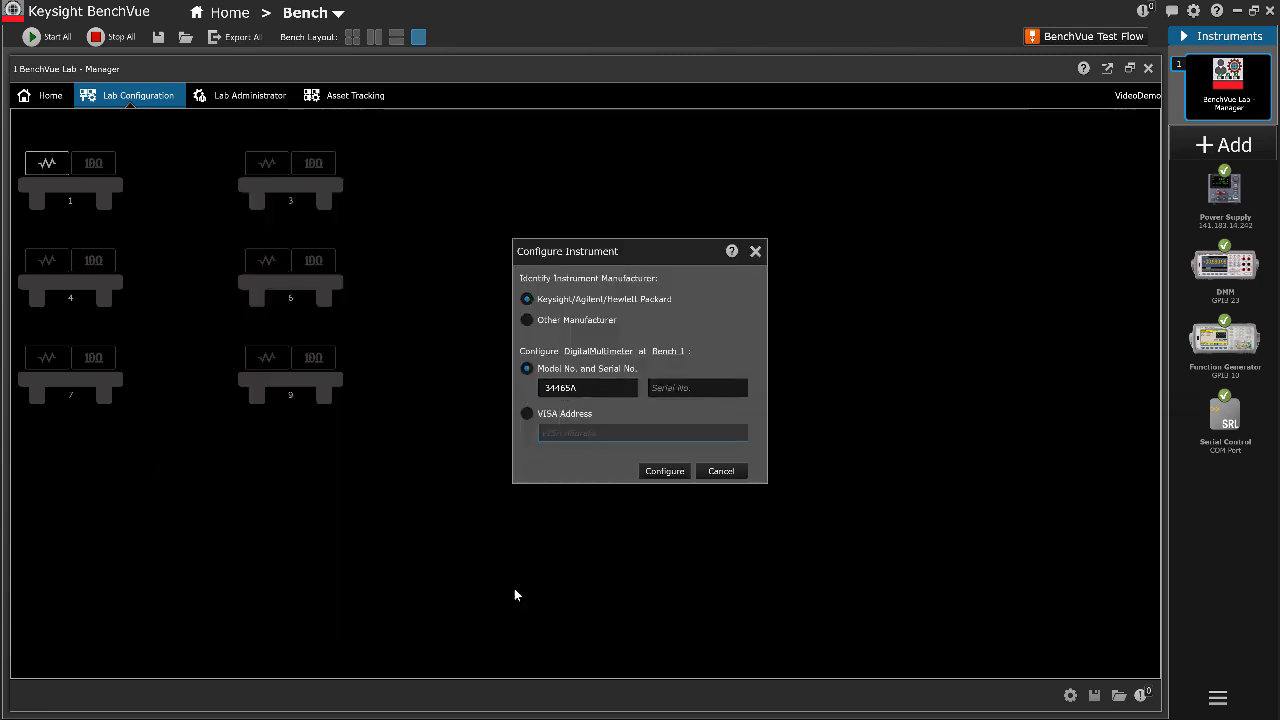
# - Copy the 34465A's serial number MY54503961 from Connection Expert into the multimeter configuration and apply it to bench 1
pyautogui.hotkey('alt', 'Tab')
pyautogui.doubleClick(651, 310)
pyautogui.rightClick(649, 311)
pyautogui.click(625, 335)
pyautogui.click(1073, 414)
pyautogui.rightClick(708, 388)
pyautogui.click(743, 426)
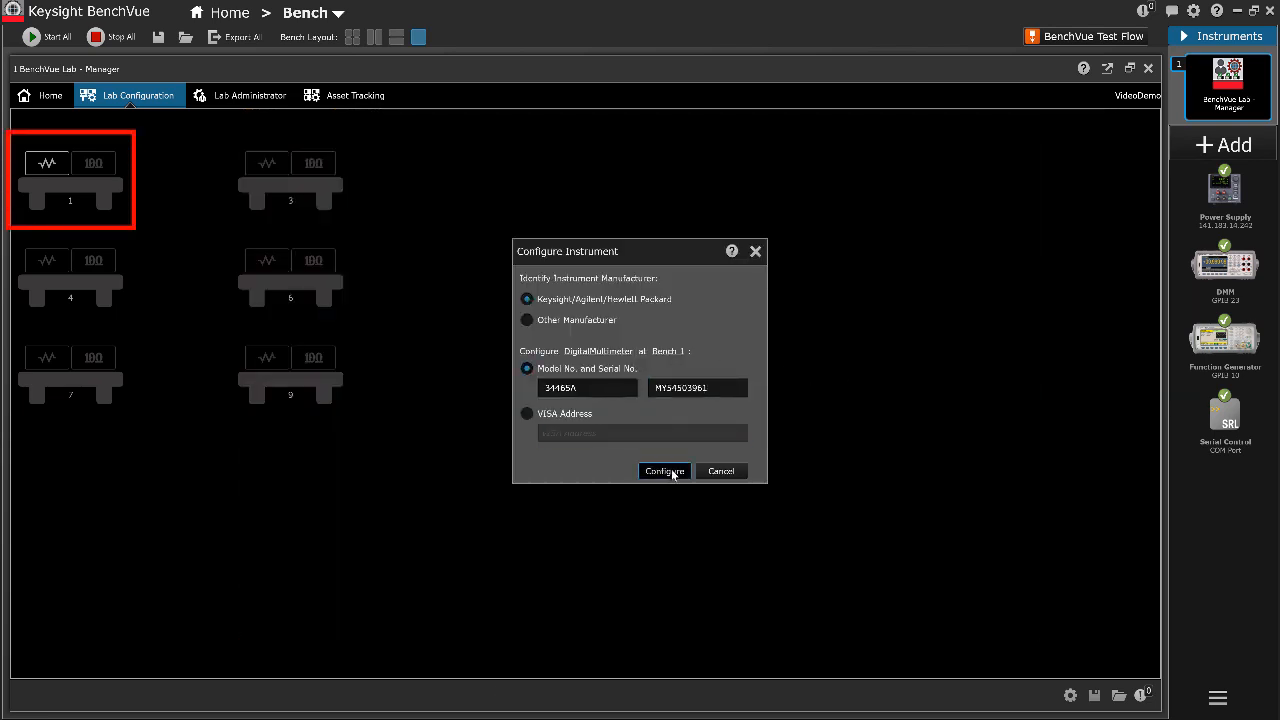
pyautogui.click(671, 471)
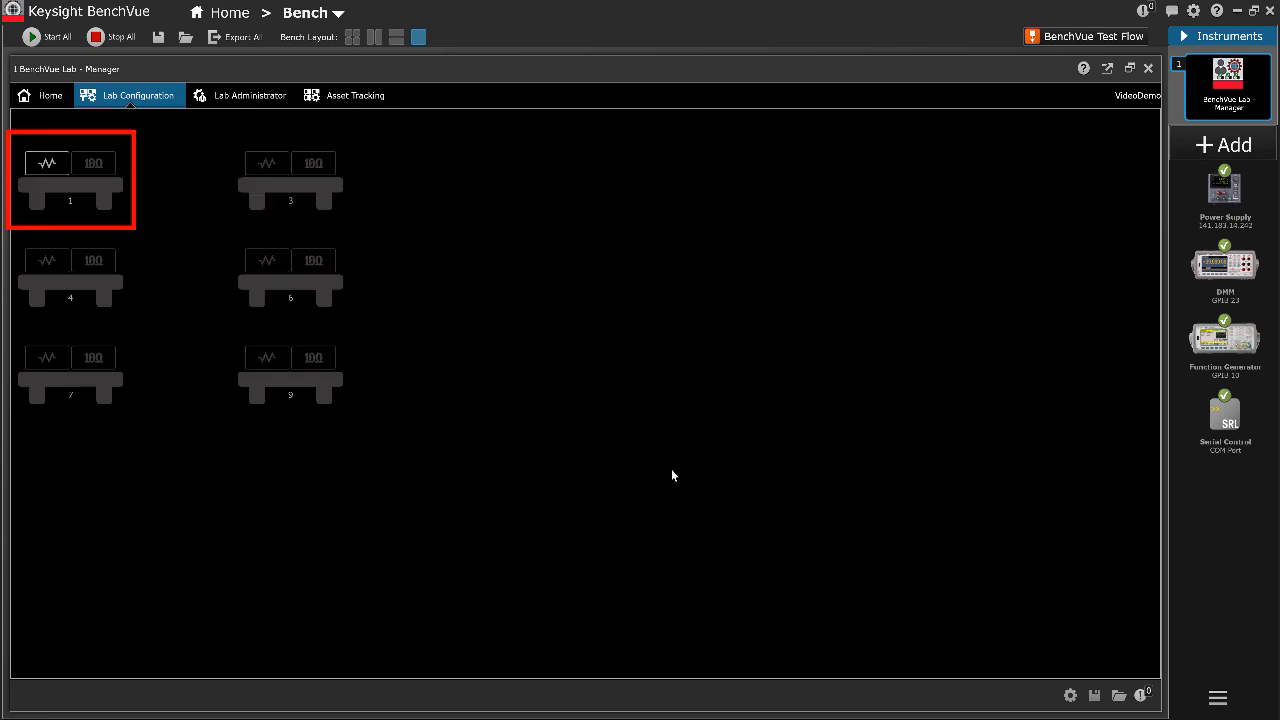
# - Launch BenchVue Lab - Client from the BenchVue application list
pyautogui.click(318, 16)
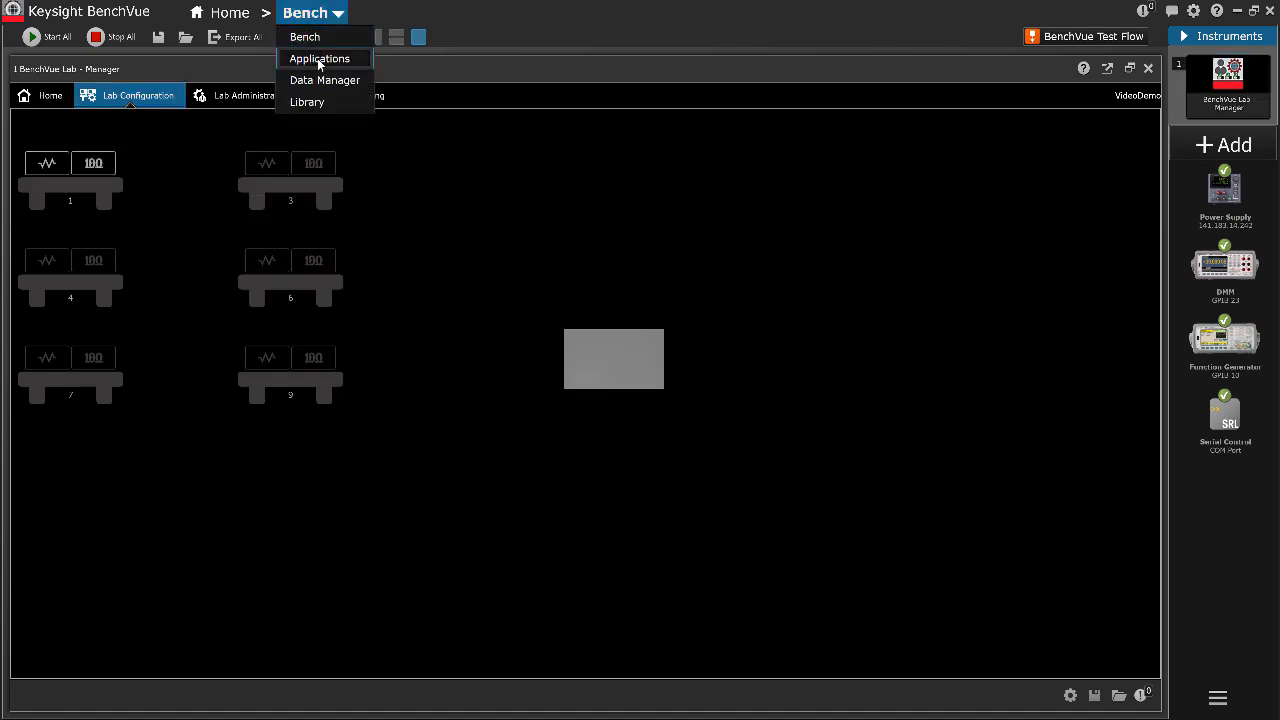
pyautogui.click(317, 58)
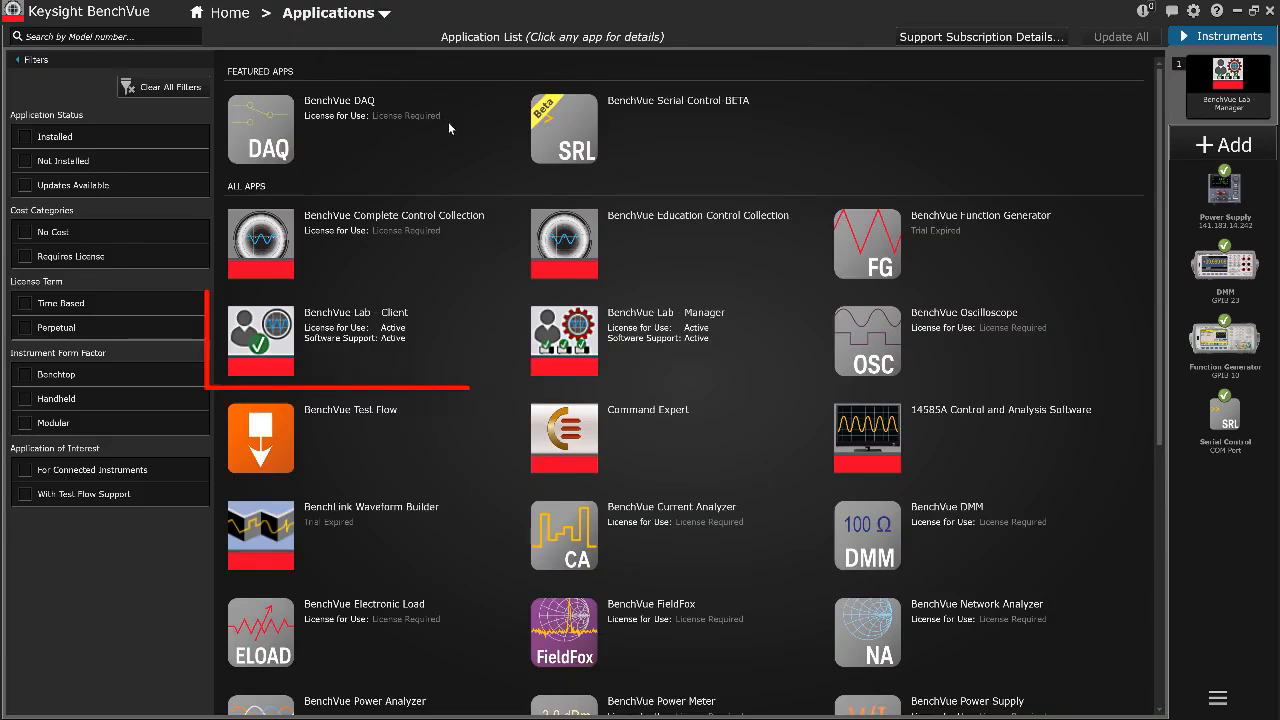
pyautogui.moveTo(433, 329)
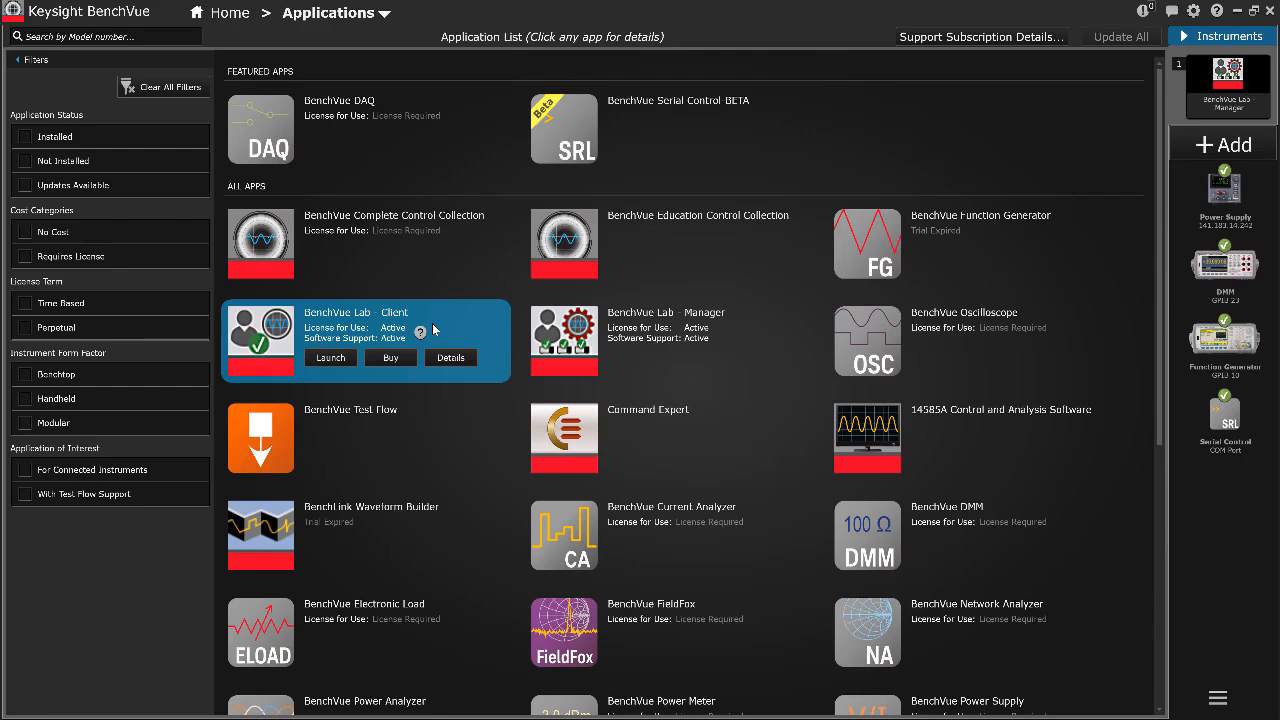
pyautogui.click(343, 358)
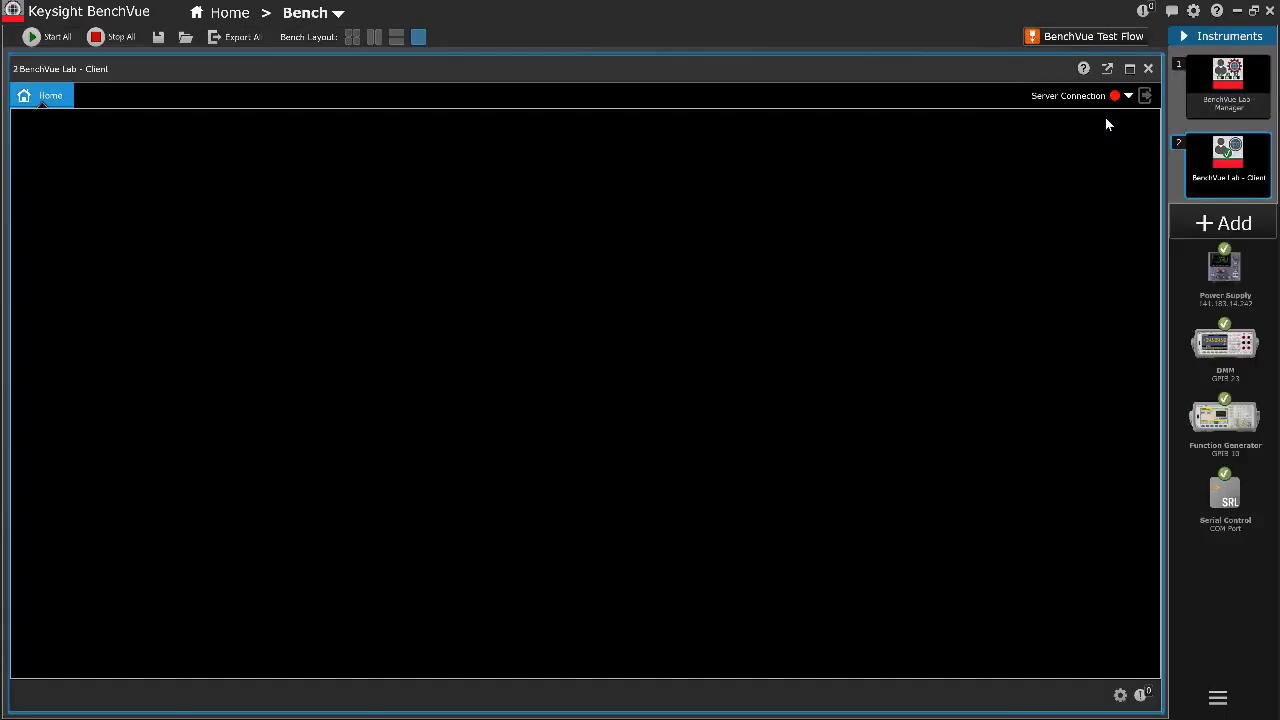
# - Set the Lab Client's bench PC type to Non-fixed PC
pyautogui.click(1120, 695)
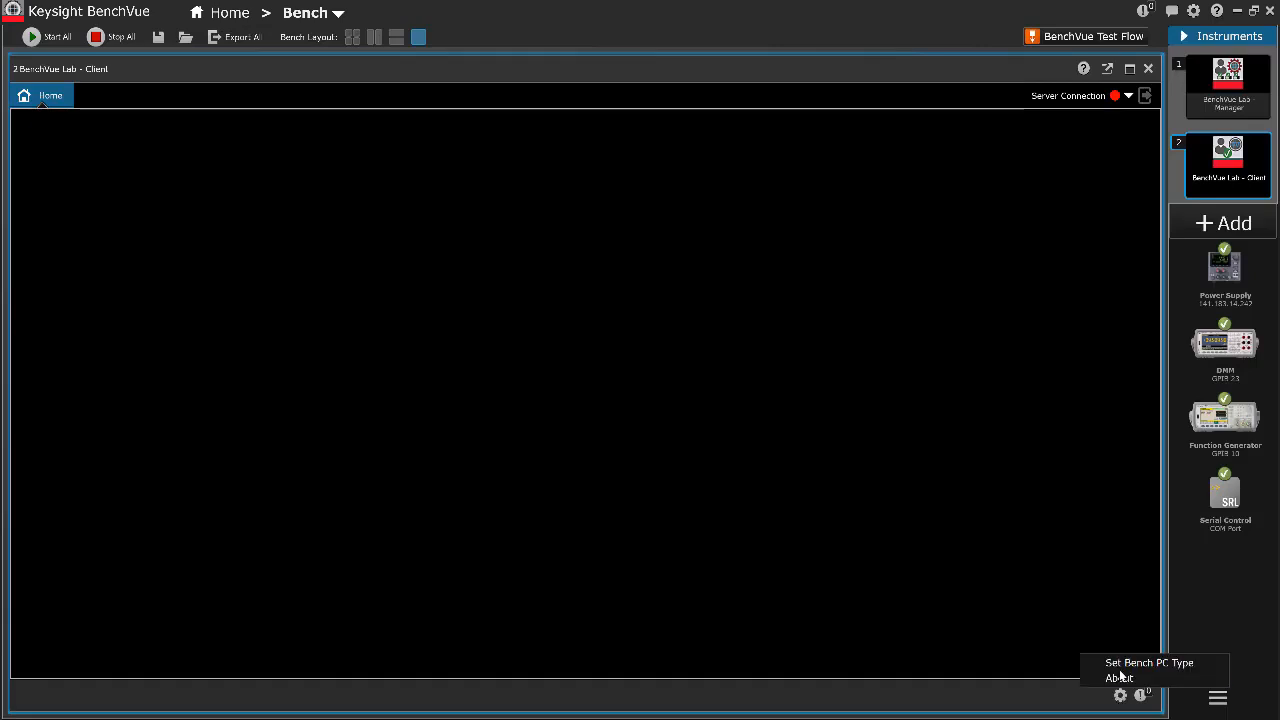
pyautogui.click(1122, 664)
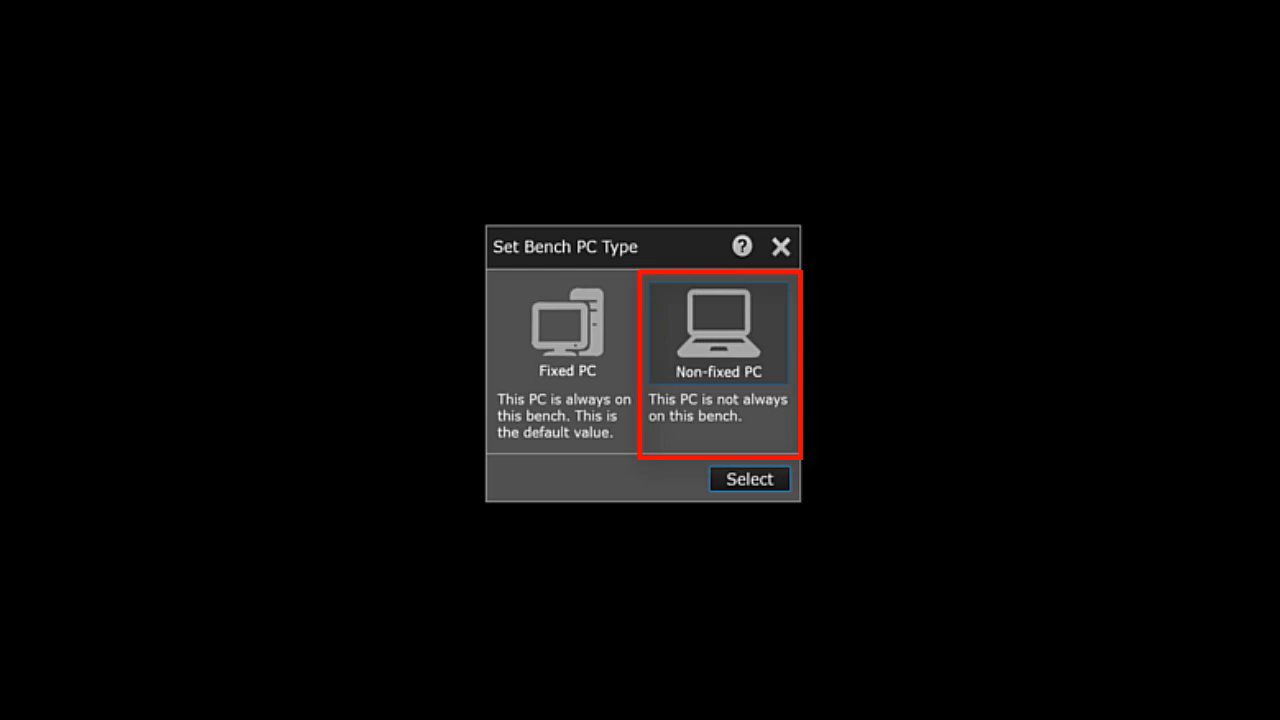
pyautogui.click(752, 477)
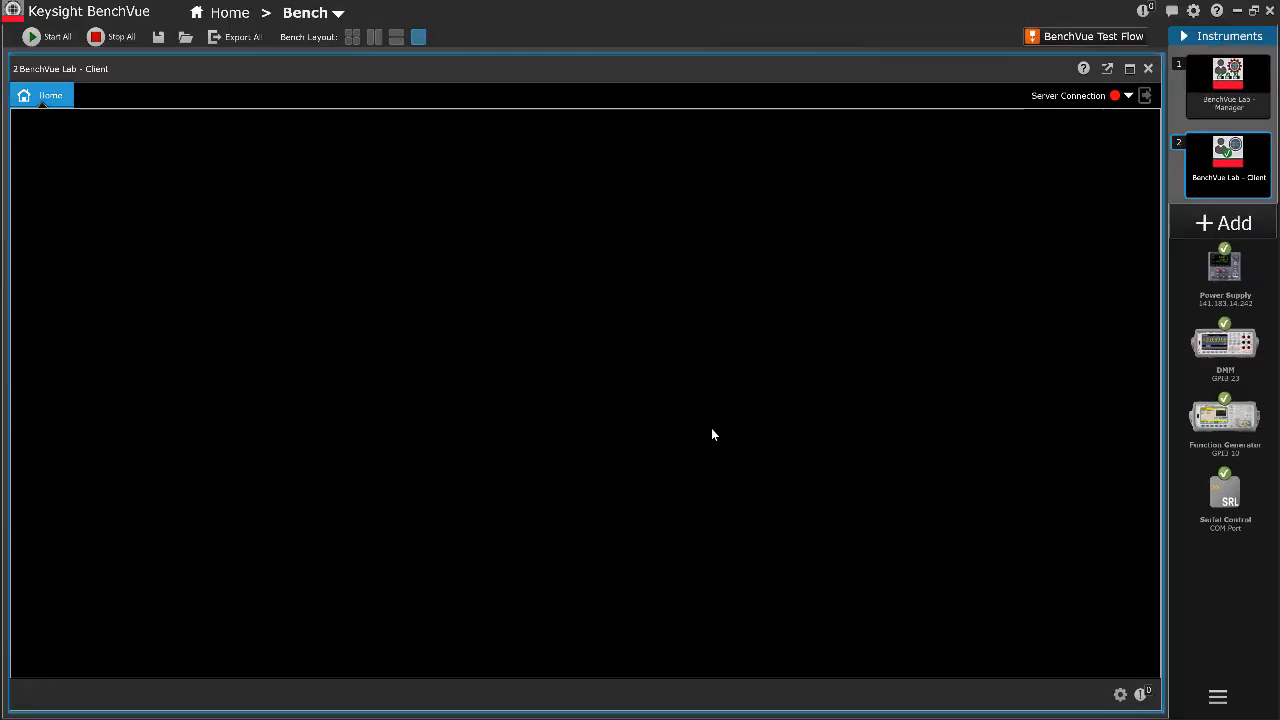
# - Connect the Lab Client to a new Lab Manager at host 10.154.11.125, keeping automatic connection enabled
pyautogui.click(1127, 96)
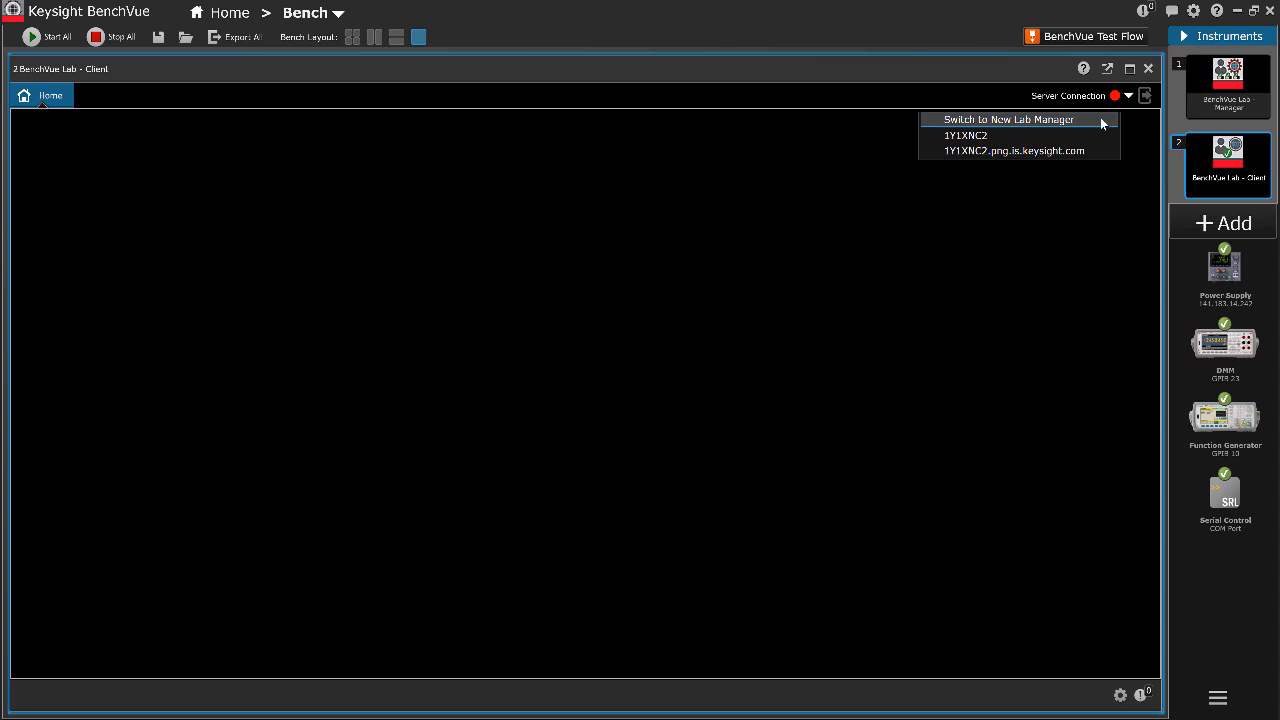
pyautogui.click(1100, 118)
pyautogui.click(708, 346)
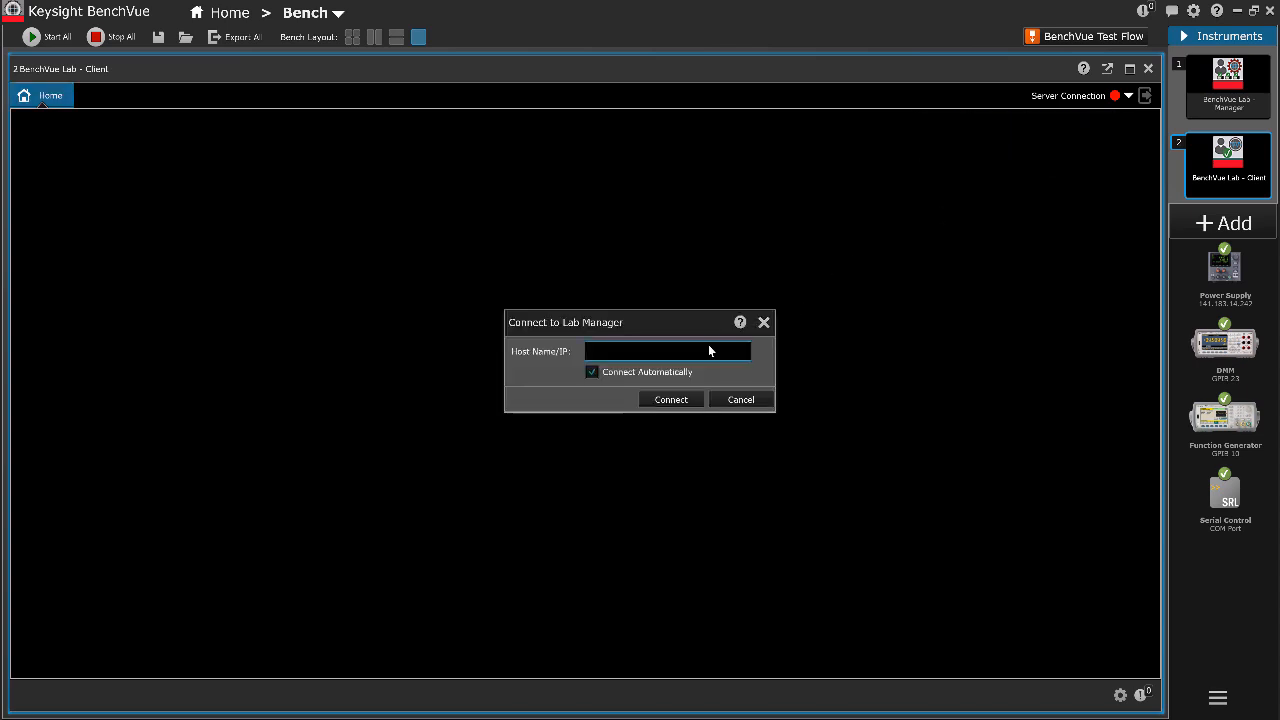
pyautogui.write('10.15')
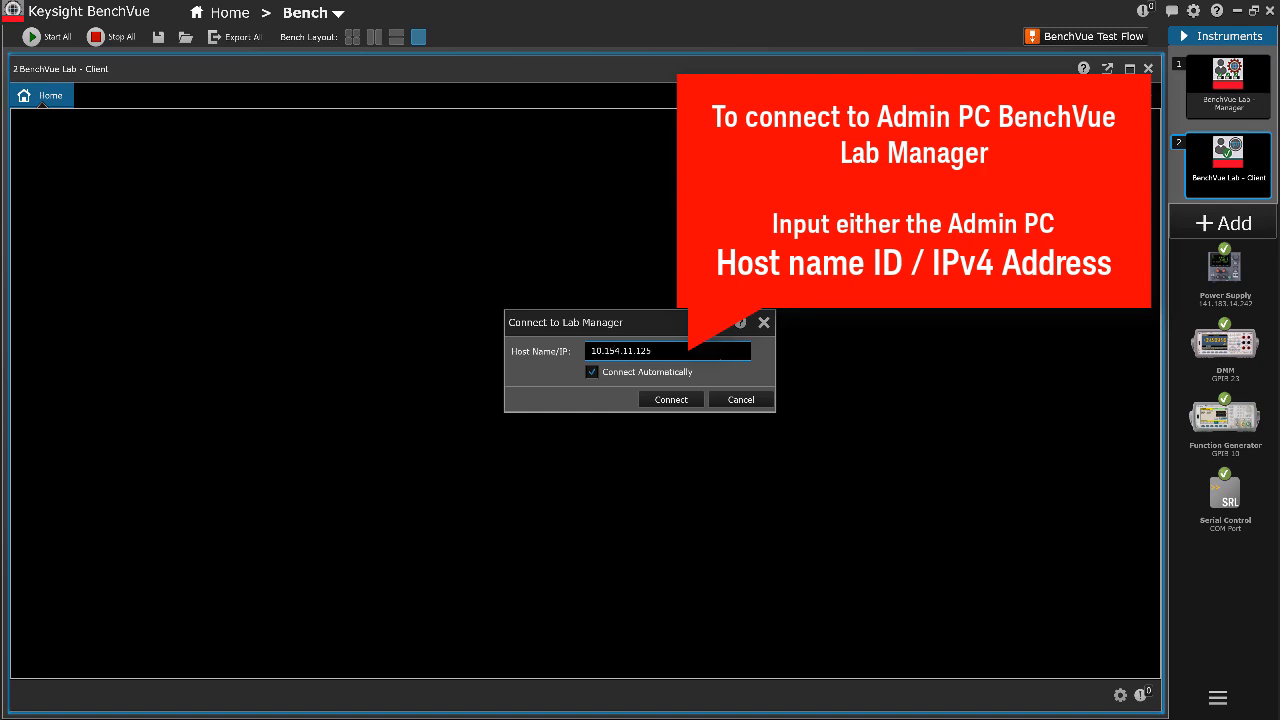
pyautogui.write('4.11.125')
pyautogui.click(664, 400)
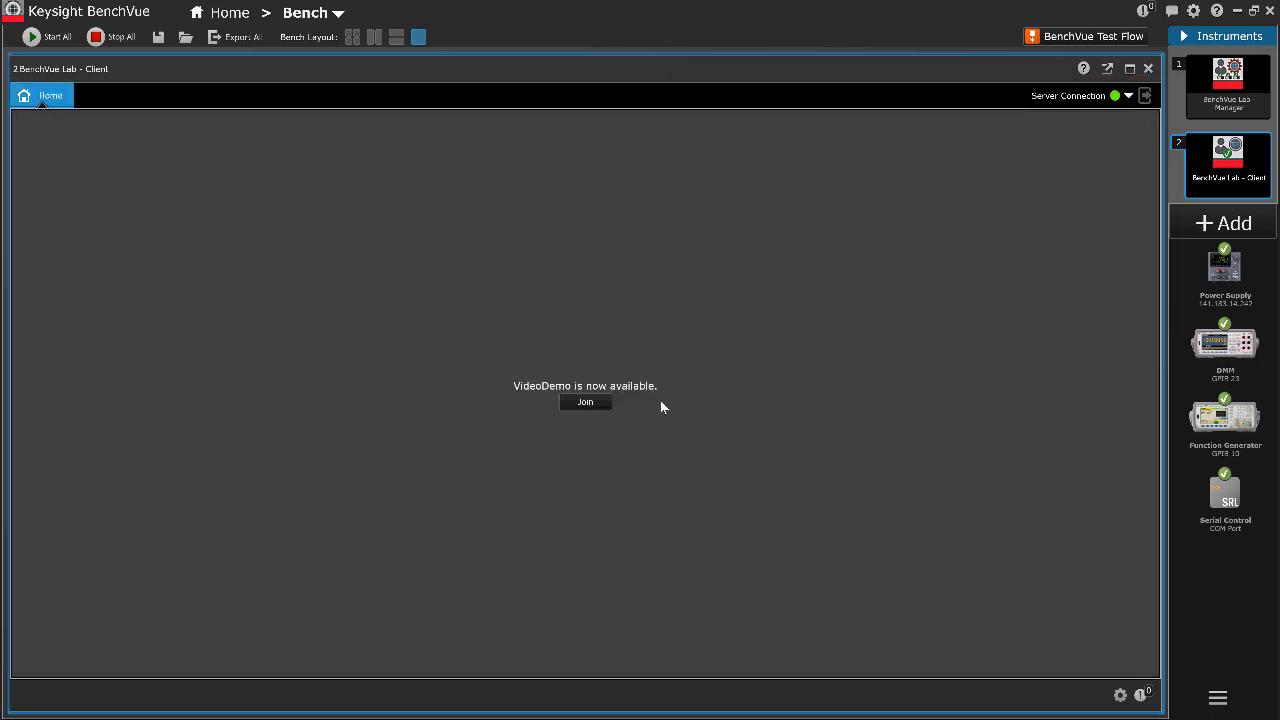
# - Join the VideoDemo lab and select bench 1 for this client
pyautogui.click(600, 403)
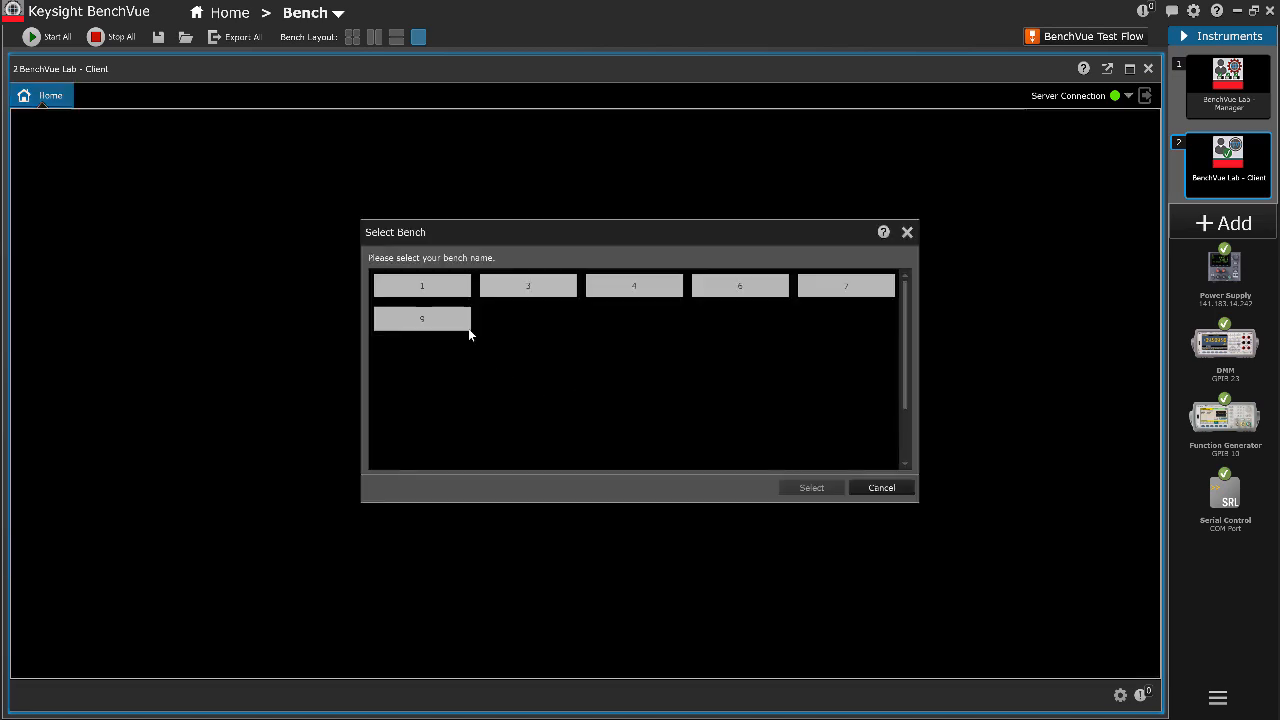
pyautogui.click(442, 288)
pyautogui.click(811, 487)
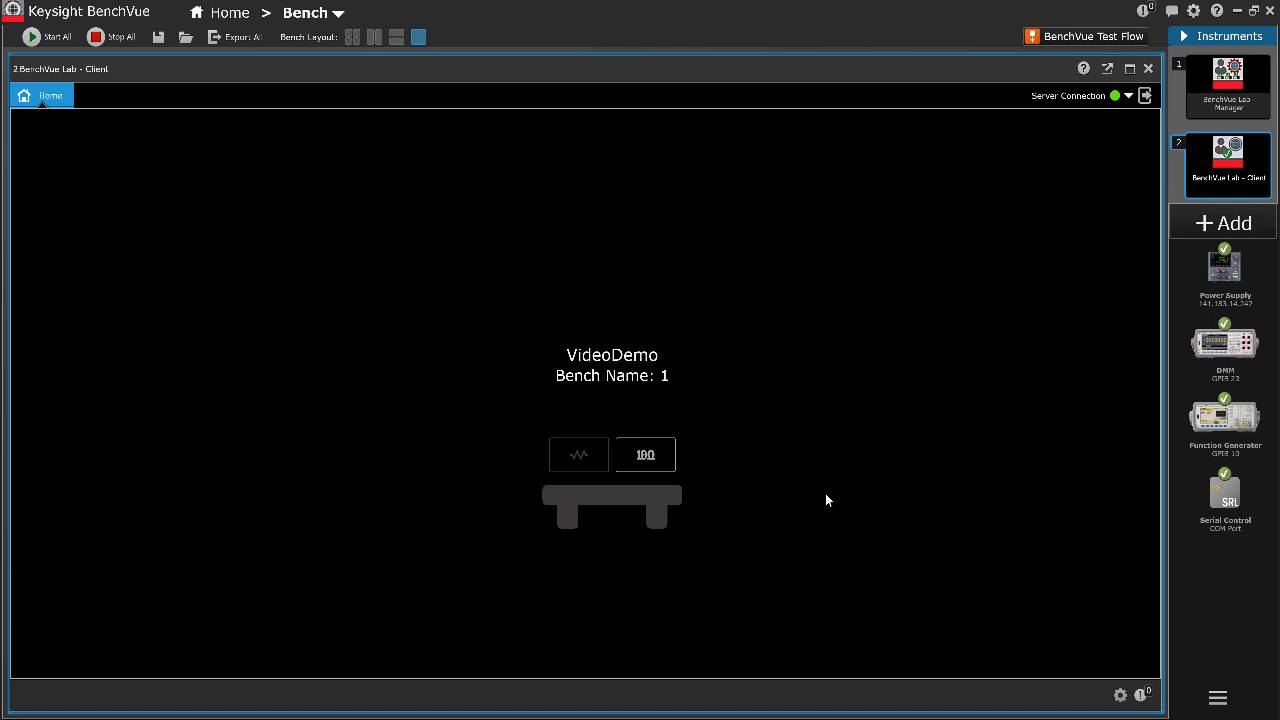
# - Open the manual configuration for the function generator on bench 1 in the Lab Client
pyautogui.click(572, 454)
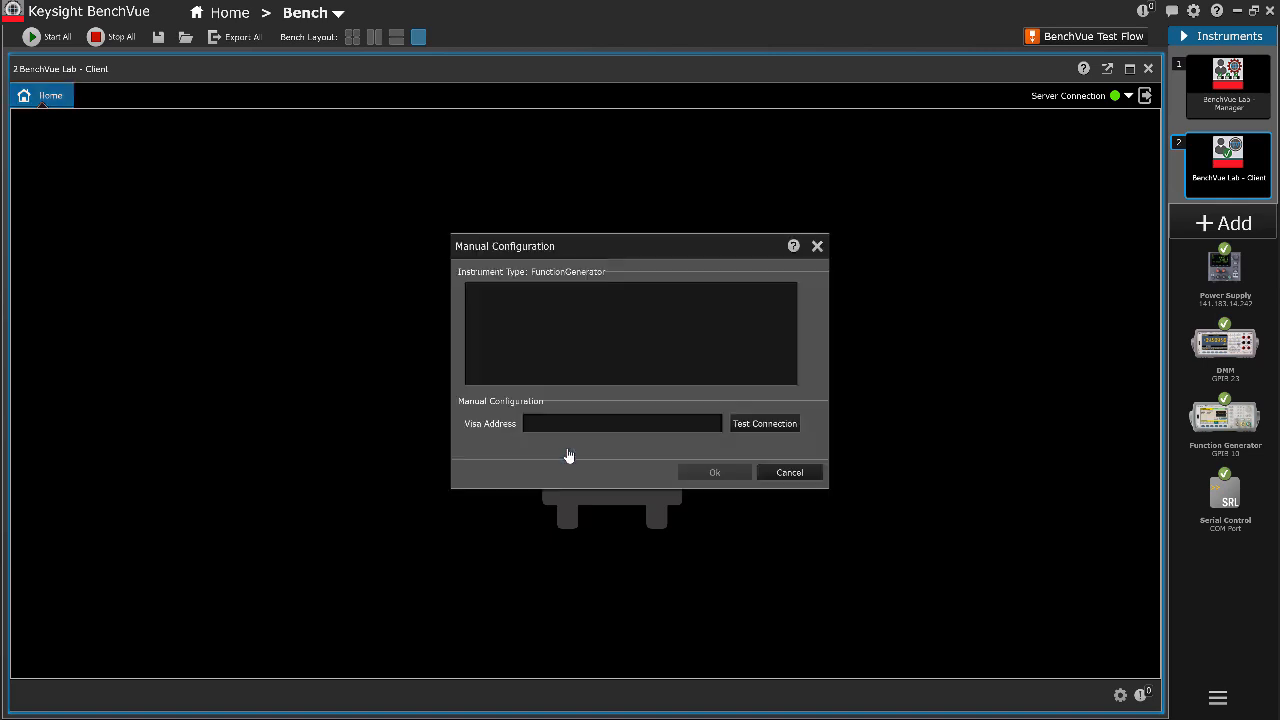